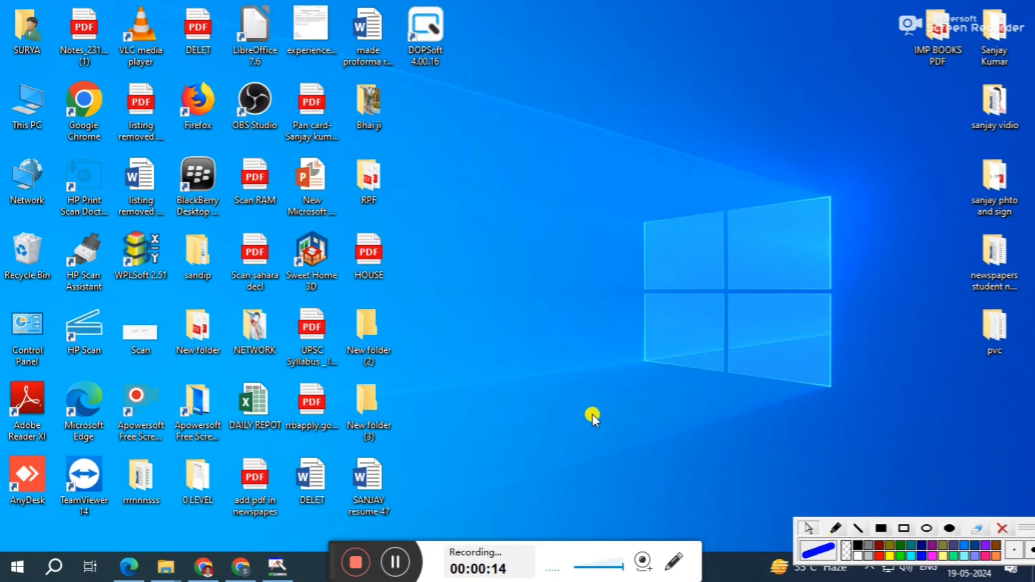
Open DOPSoft and start a new project for the DOP-100 series 107CV HMI, naming it TEST 2.
double_click(431, 39)
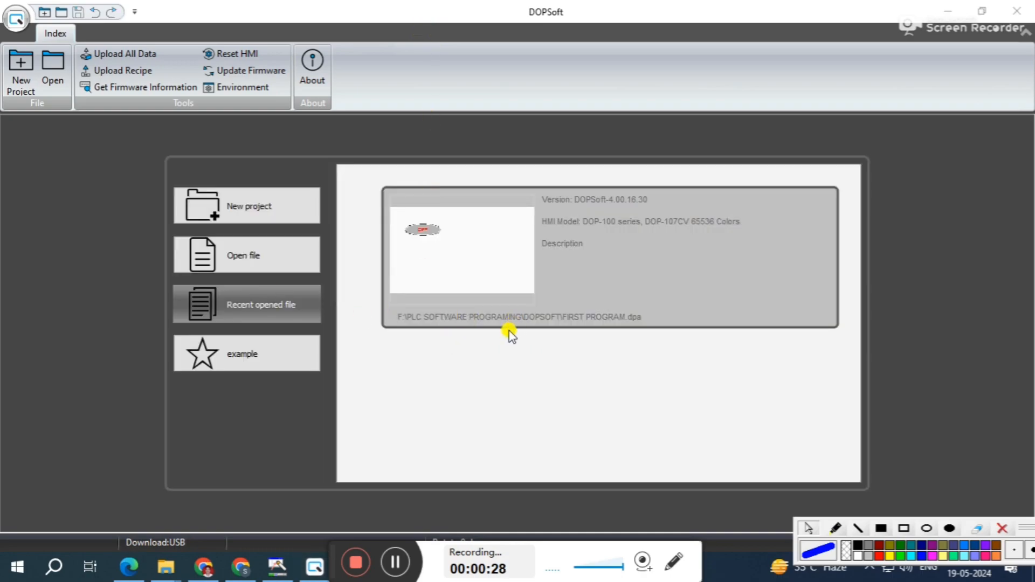
left_click(248, 206)
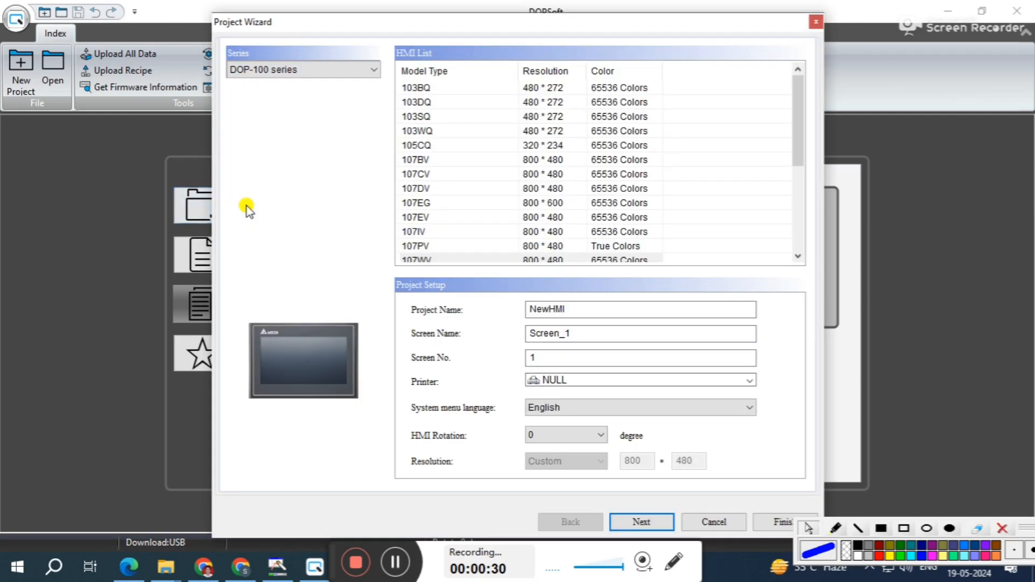
left_click(421, 173)
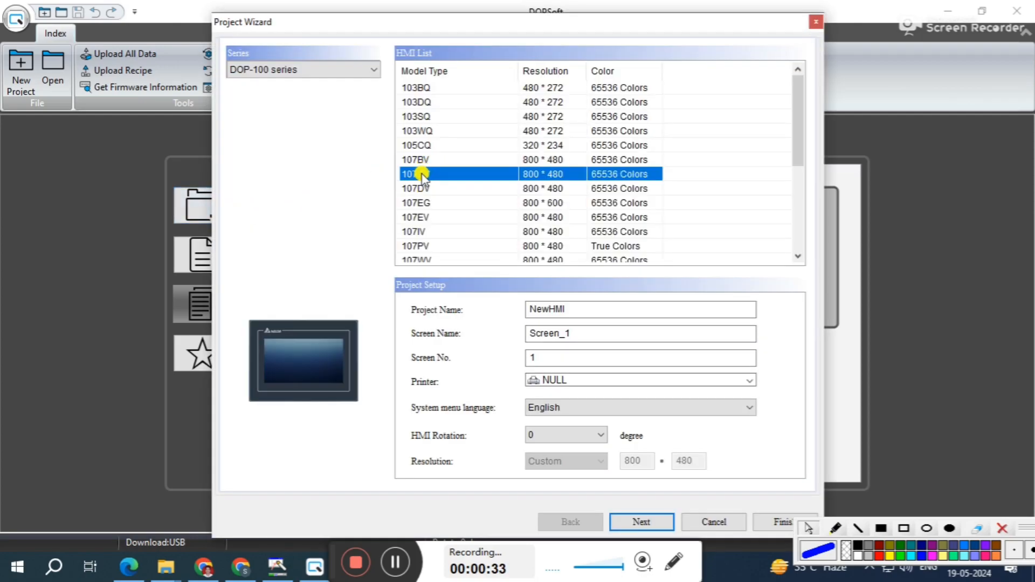
left_click(570, 308)
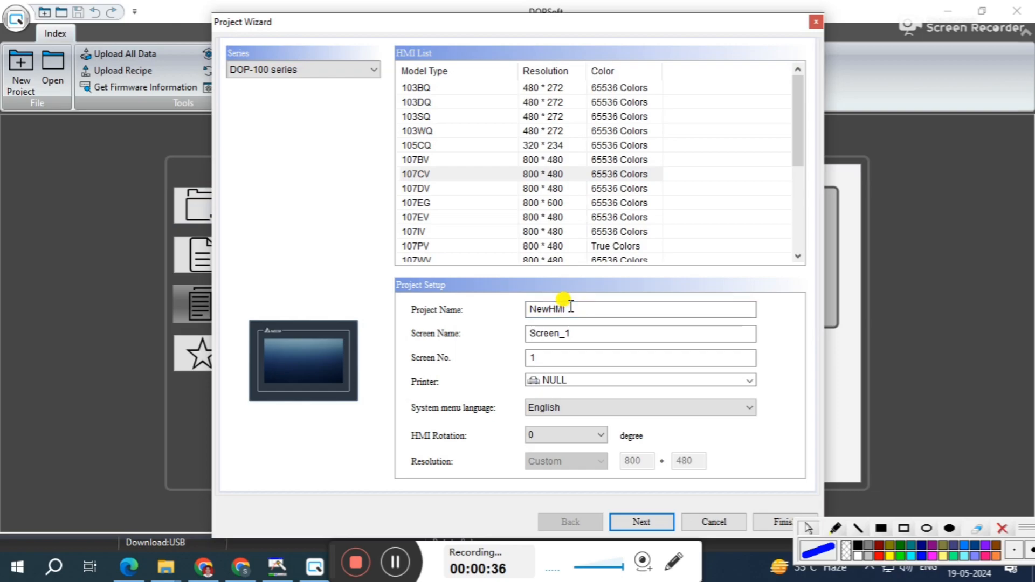
key("BackSpace")
key("BackSpace")
key("BackSpace")
key("BackSpace")
key("BackSpace")
key("BackSpace")
type("TEST 2")
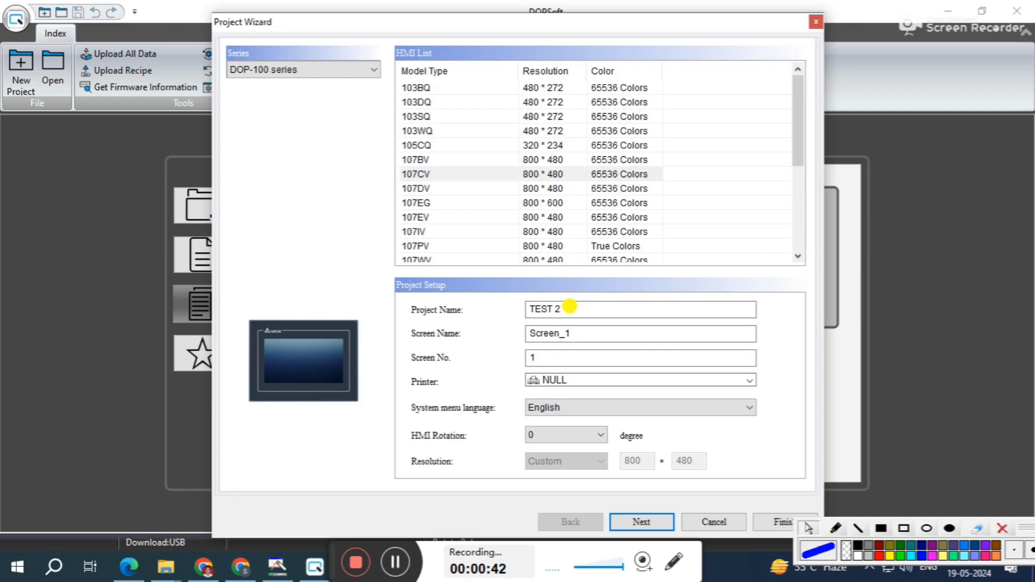
Keep RS232 as the COM2 interface in the communication settings and finish creating the project.
left_click(645, 523)
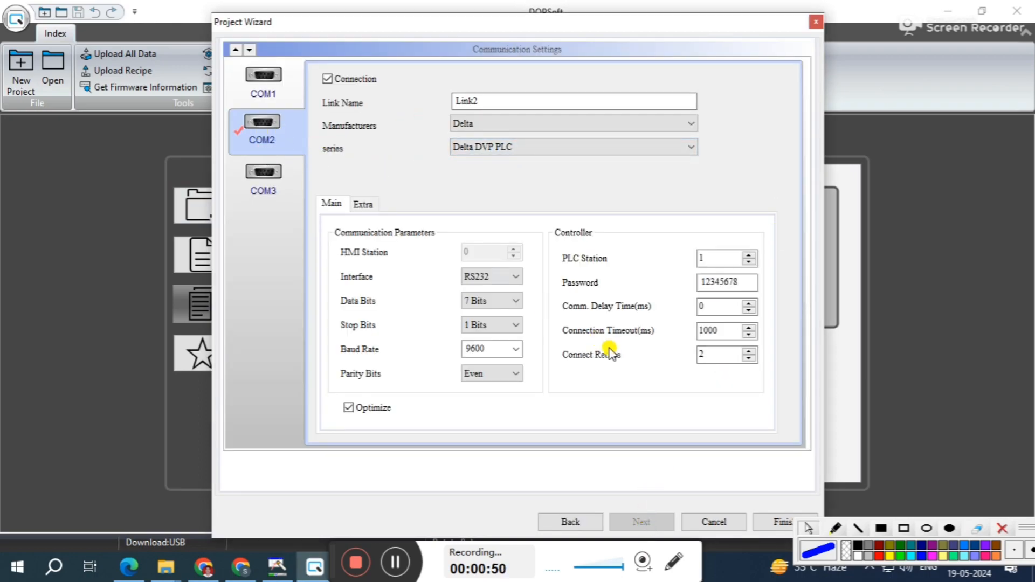
left_click(514, 277)
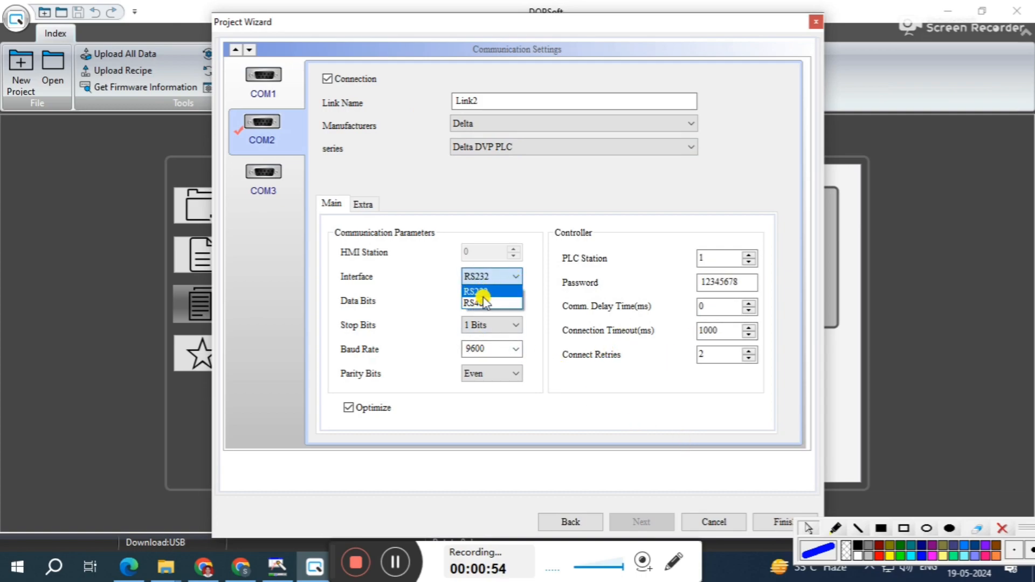
left_click(507, 276)
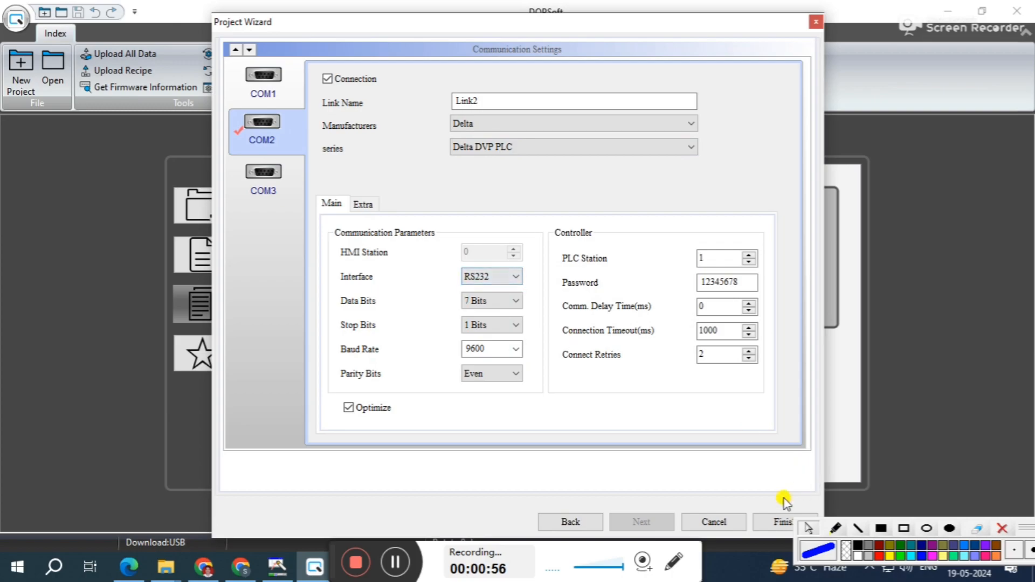
left_click(782, 523)
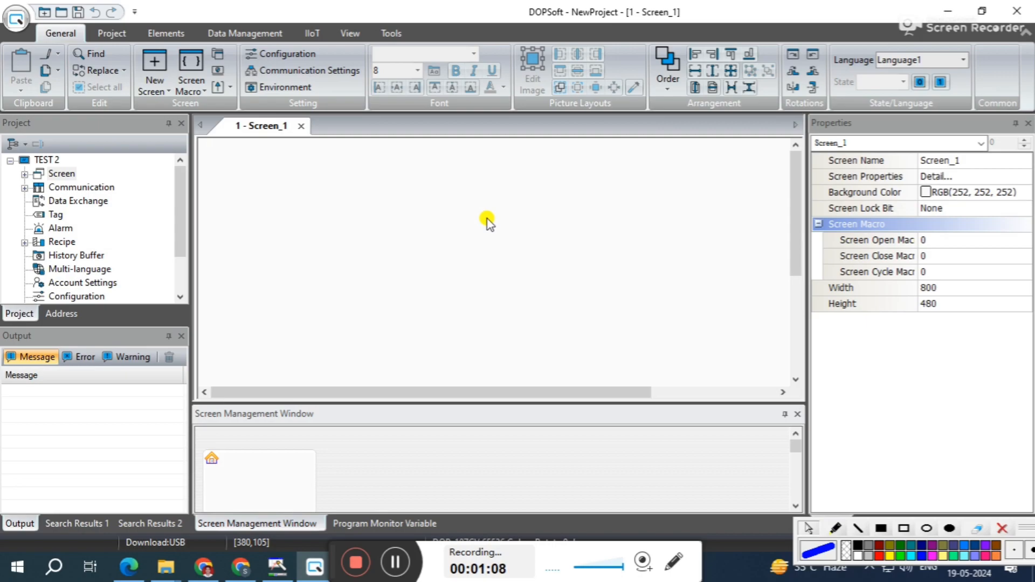
Place a Set to On button about 168 pixels wide near the upper-left corner of Screen_1.
left_click(168, 35)
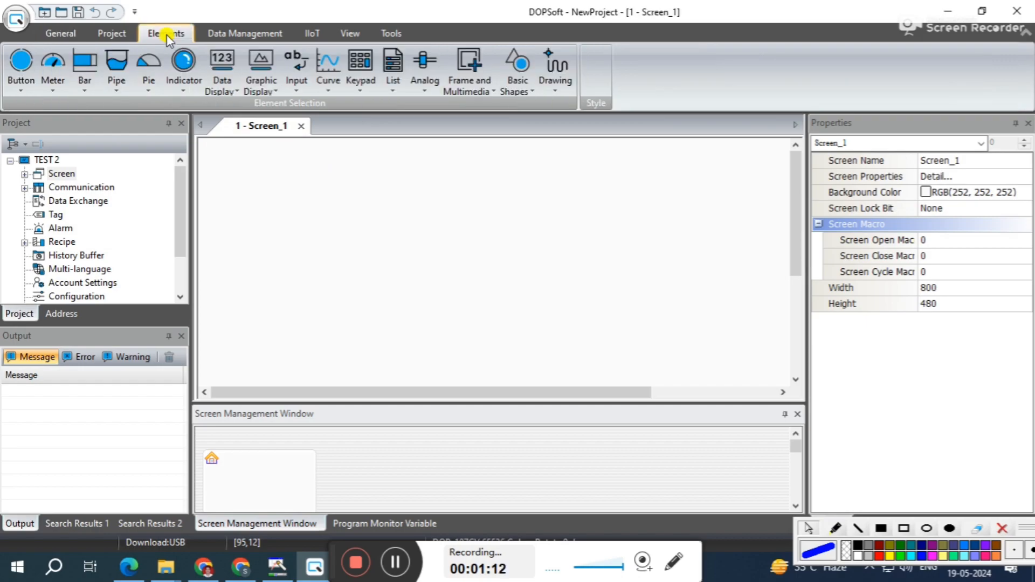
left_click(20, 87)
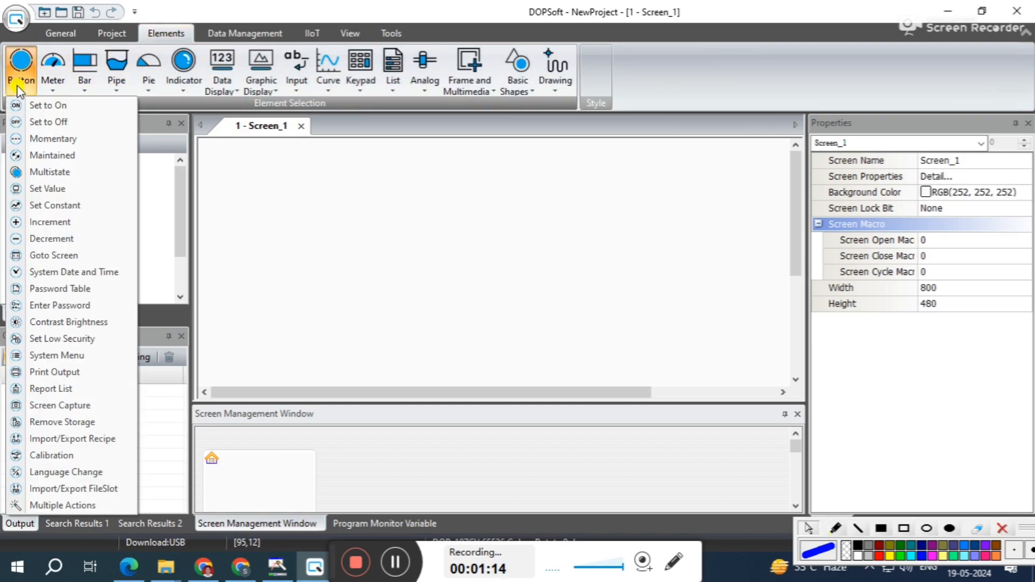
left_click(49, 107)
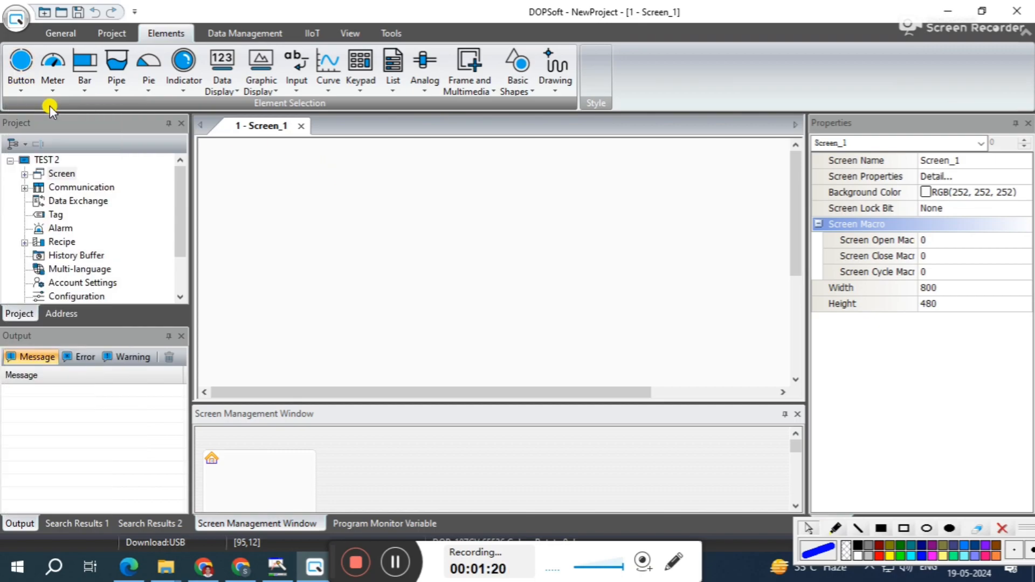
left_click_drag(213, 155, 340, 198)
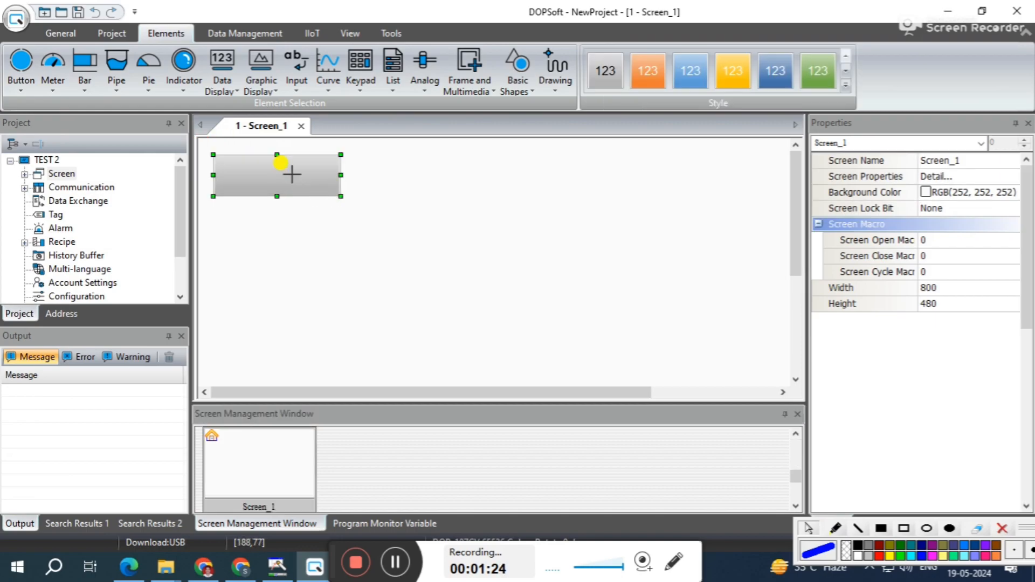
left_click(291, 175)
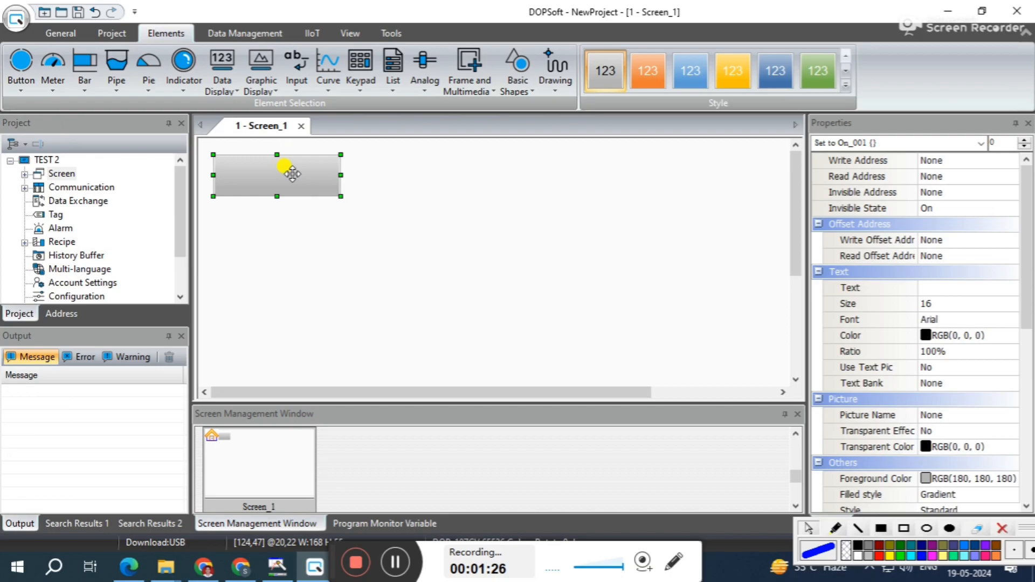
Set the write address of the Set to On button to device bit X0 on Link2.
double_click(292, 176)
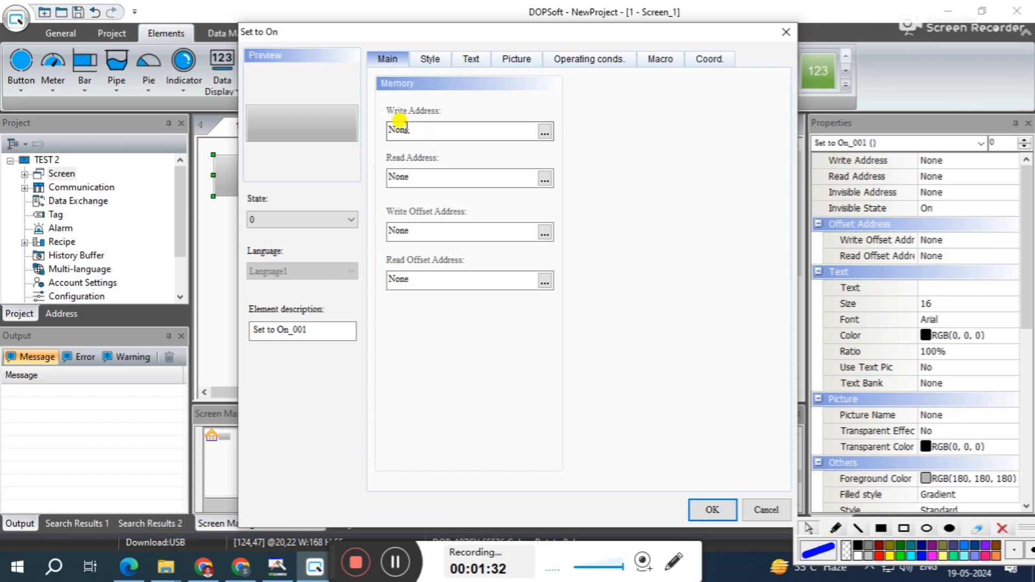
left_click(544, 132)
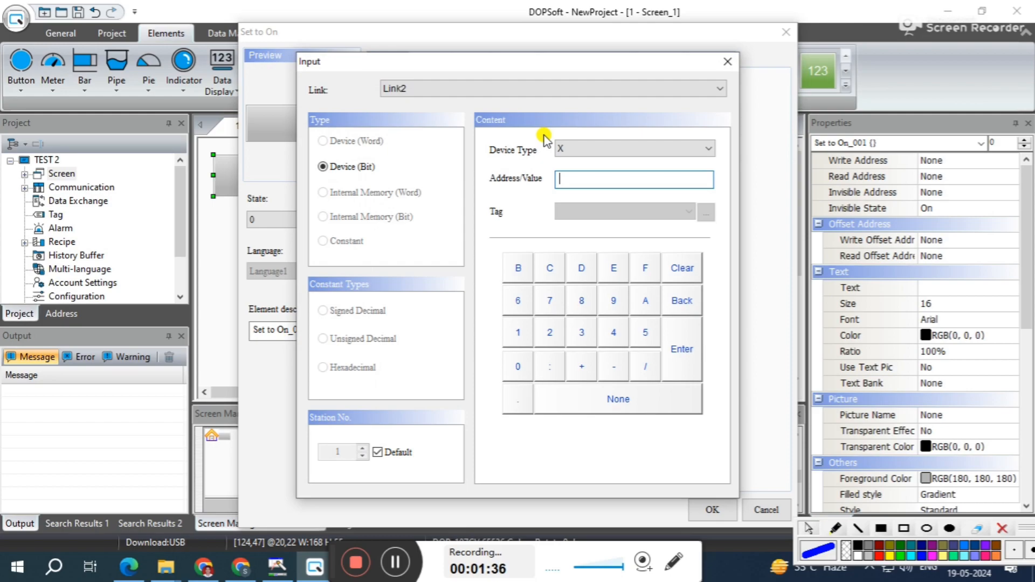
left_click(568, 177)
left_click(681, 348)
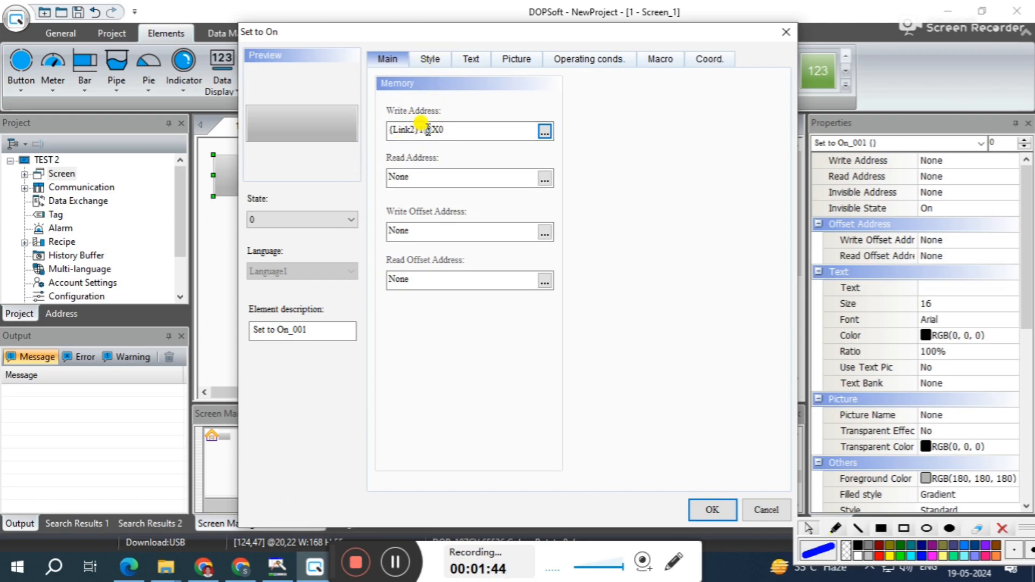
Change the style of the Set to On button to Round.
left_click(431, 60)
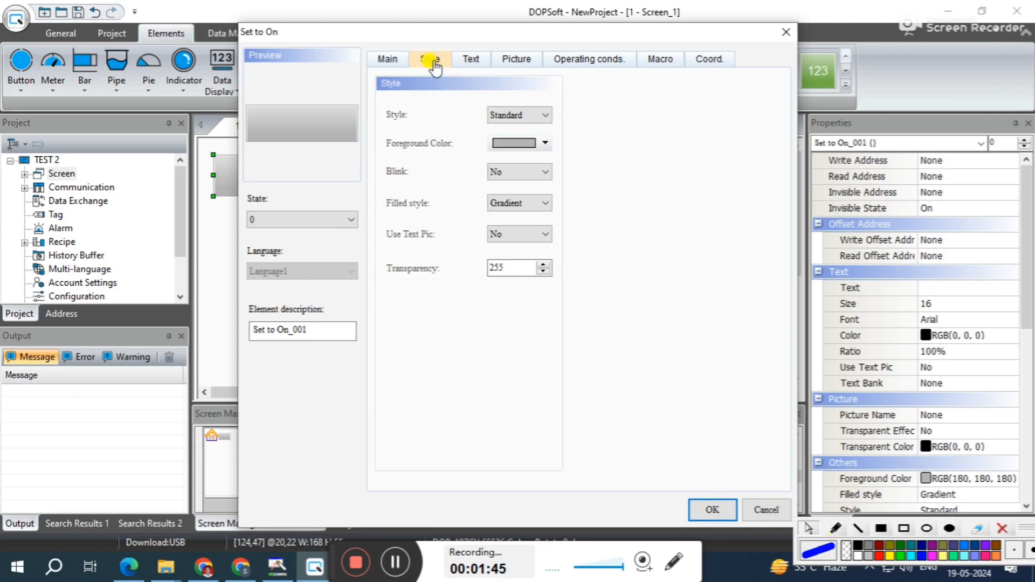
left_click(512, 115)
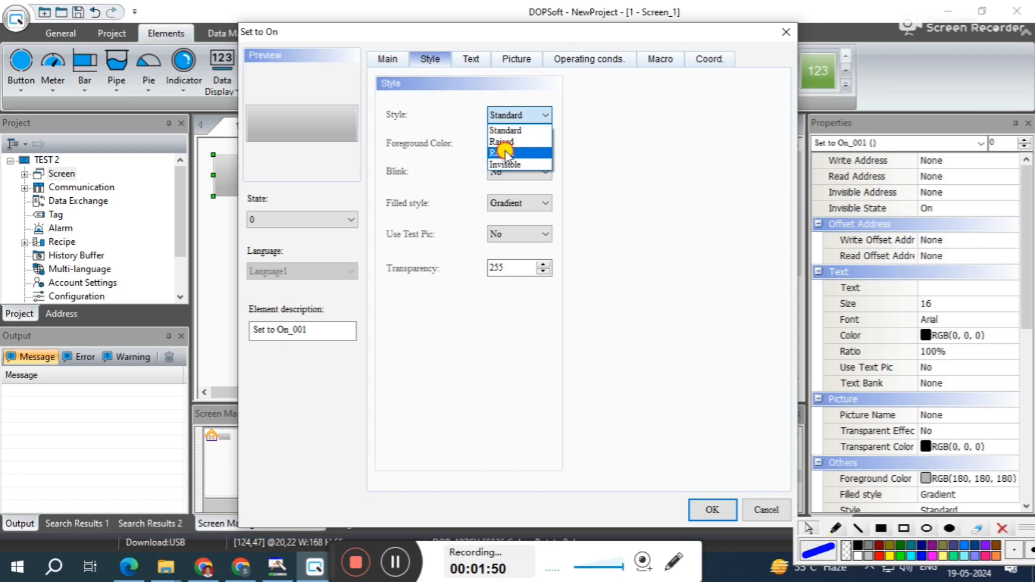
left_click(506, 152)
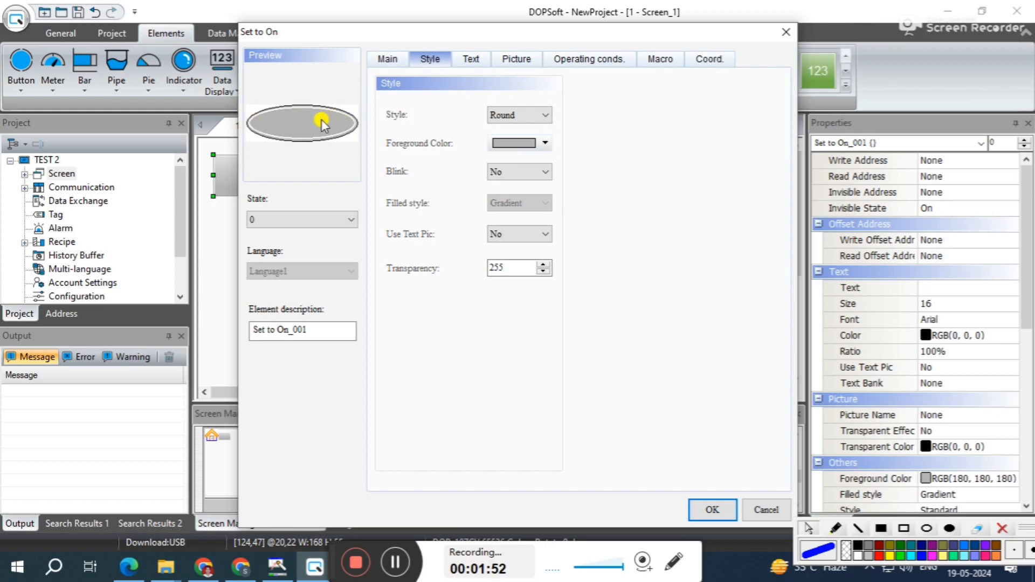
Label the button START for state 0 and ON for state 1.
left_click(477, 65)
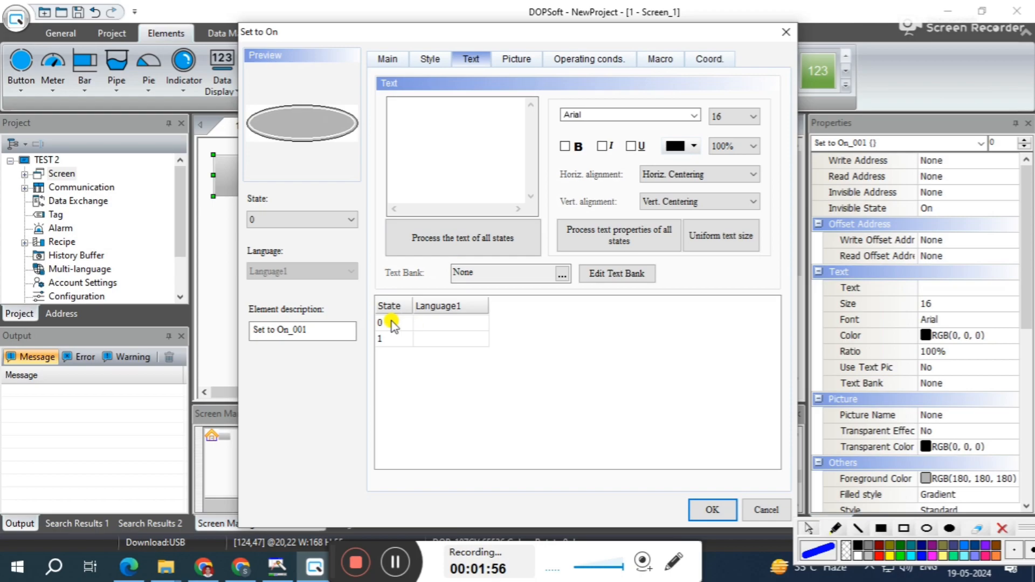
left_click(437, 322)
type("START")
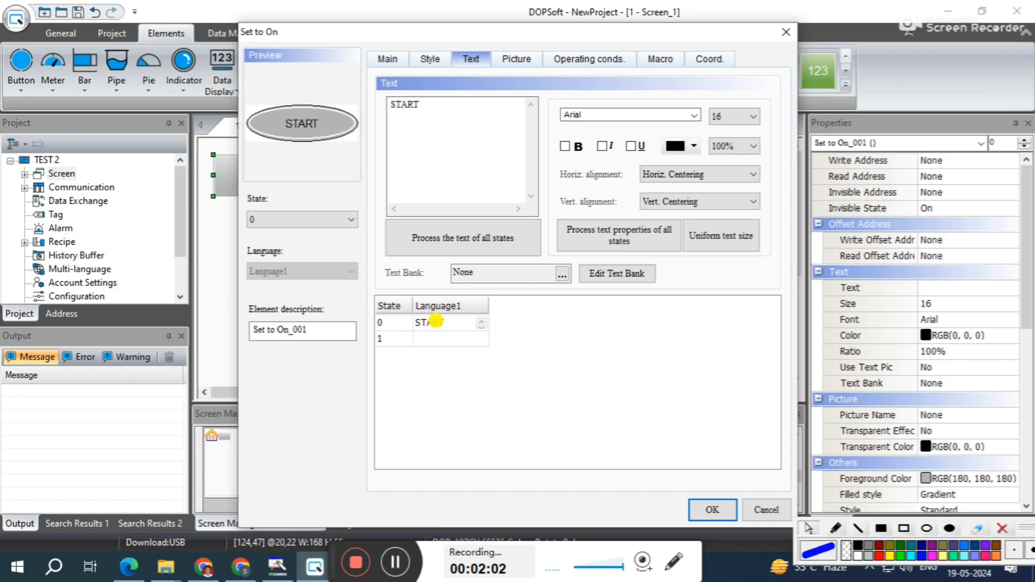
left_click(425, 338)
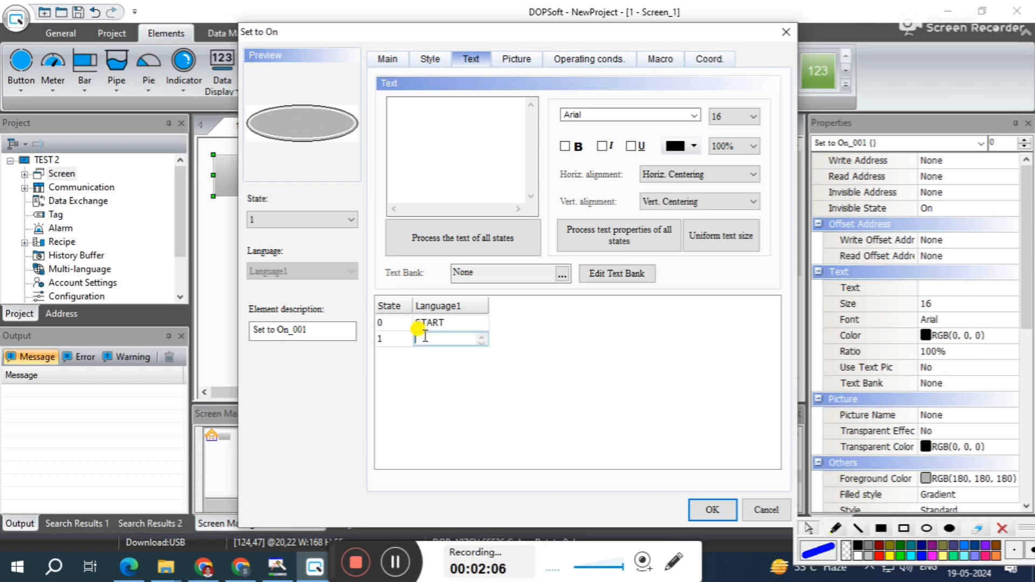
type("O")
left_click(501, 338)
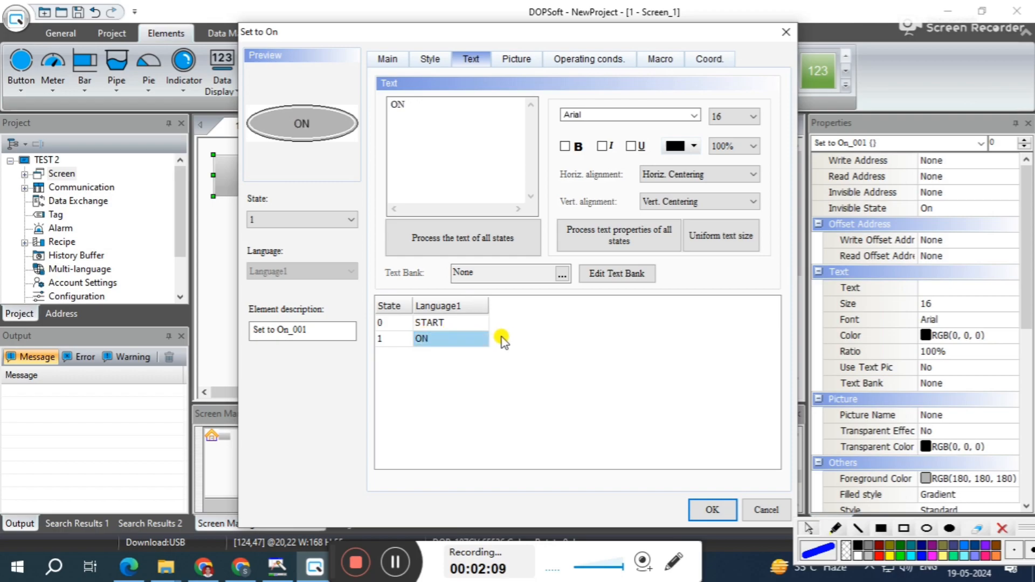
left_click(445, 325)
left_click(451, 340)
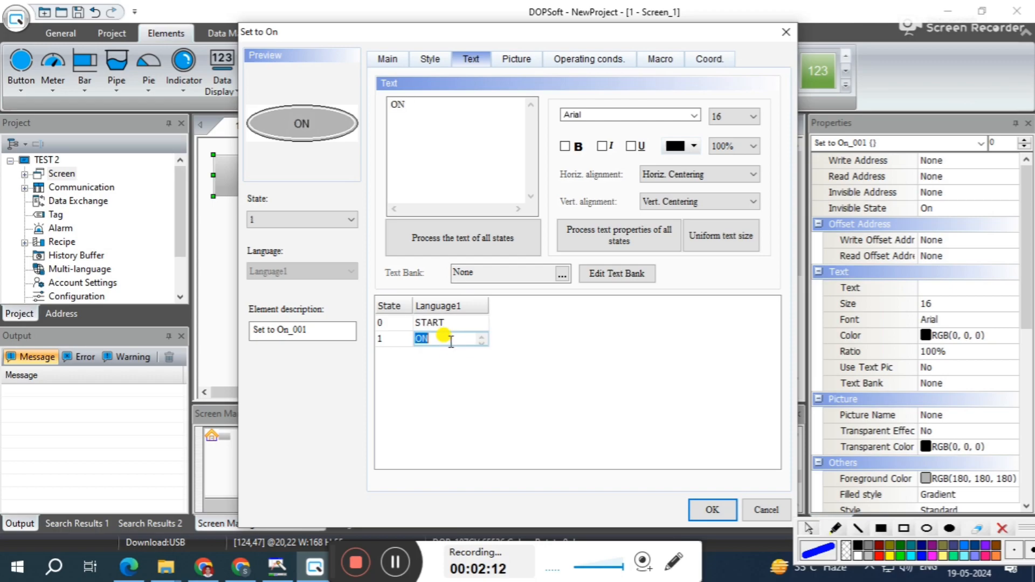
Make the state 0 START text bold with a font size of 18.
left_click(453, 323)
left_click(388, 323)
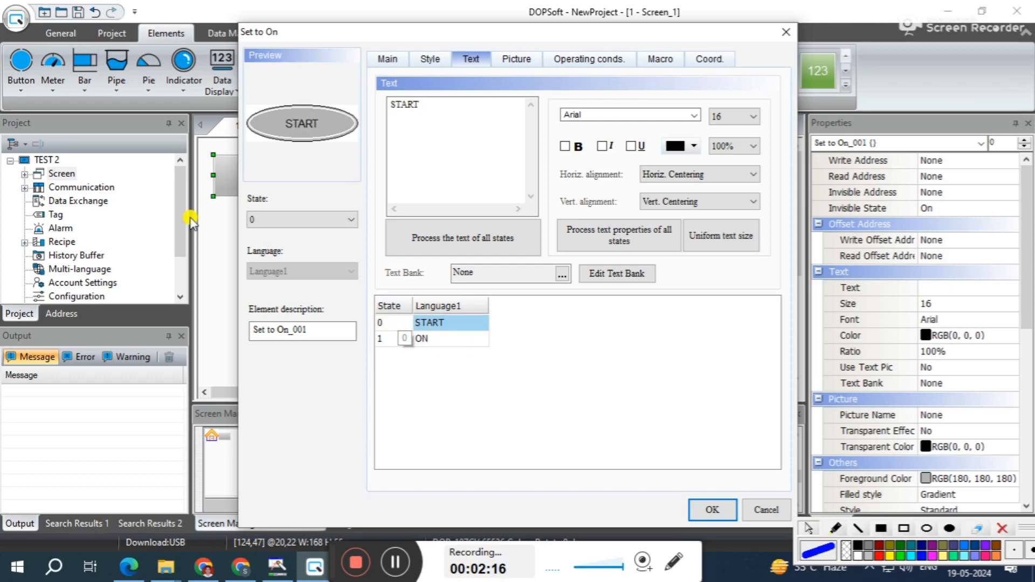
left_click(564, 146)
left_click(746, 118)
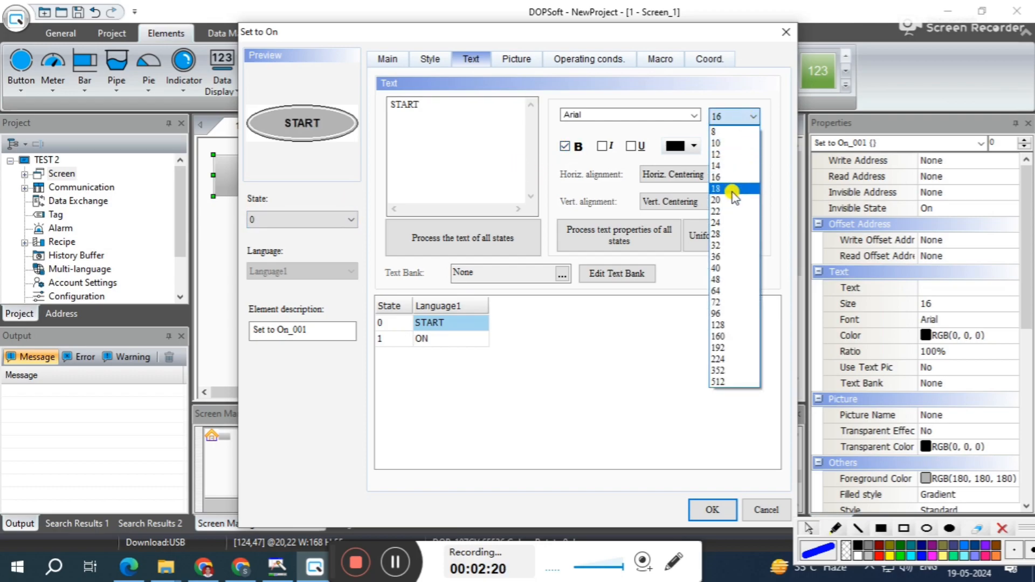
left_click(735, 187)
Try bright green as the START text color, then set it back to black.
left_click(696, 150)
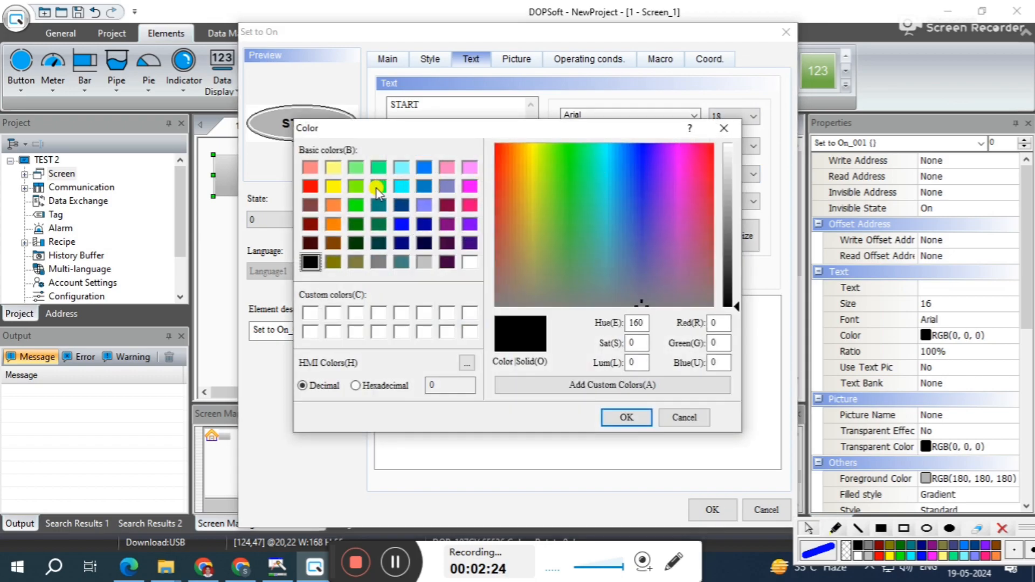
left_click(356, 205)
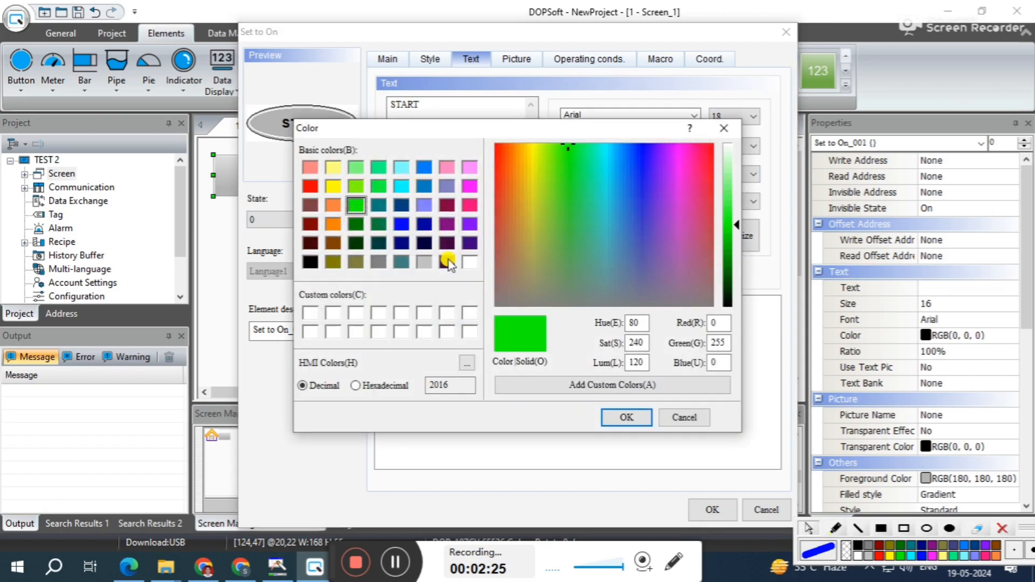
left_click(625, 418)
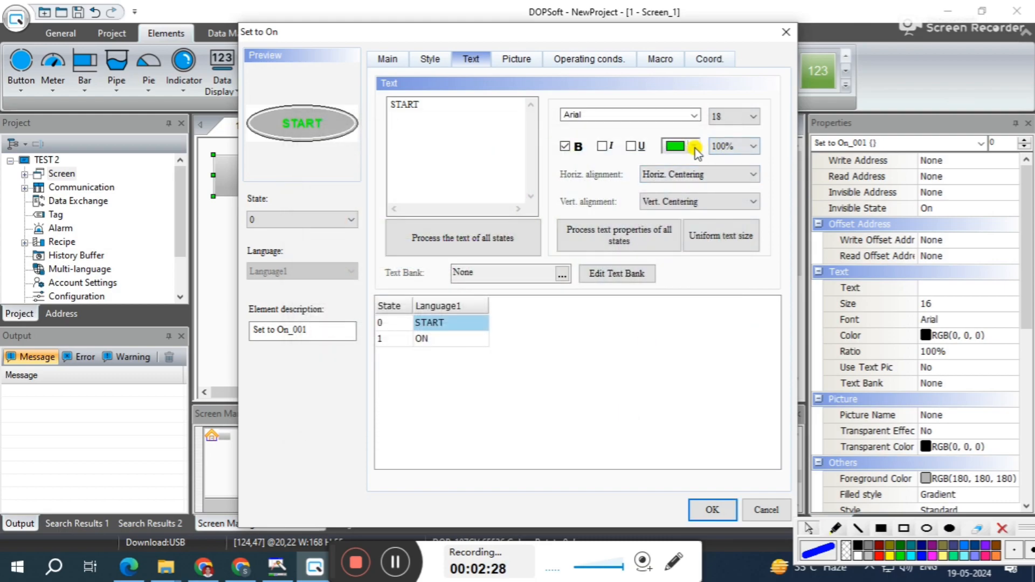
left_click(695, 145)
left_click(310, 262)
left_click(626, 419)
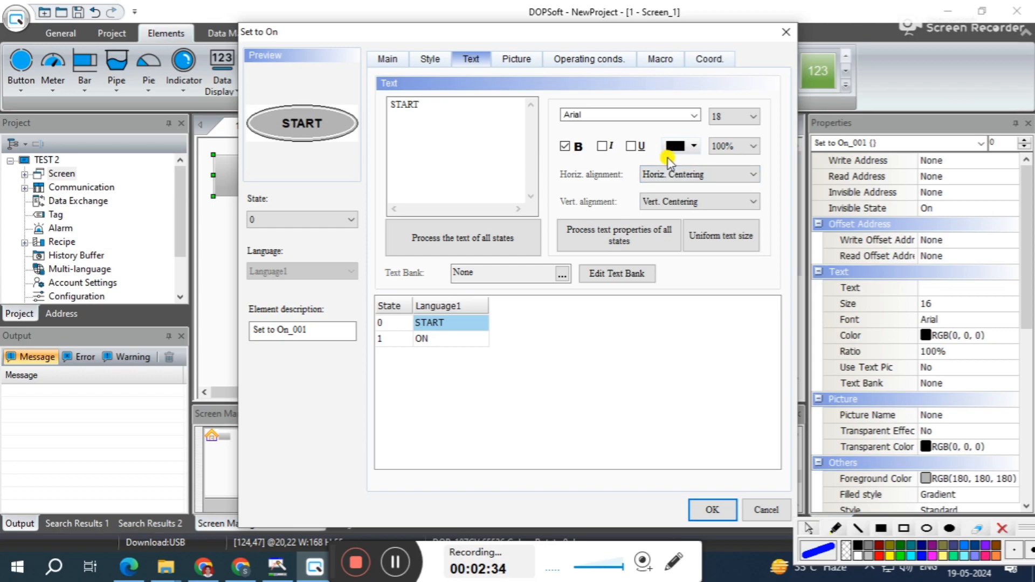
Set the foreground color of the START button's state 0 to bright green.
left_click(428, 60)
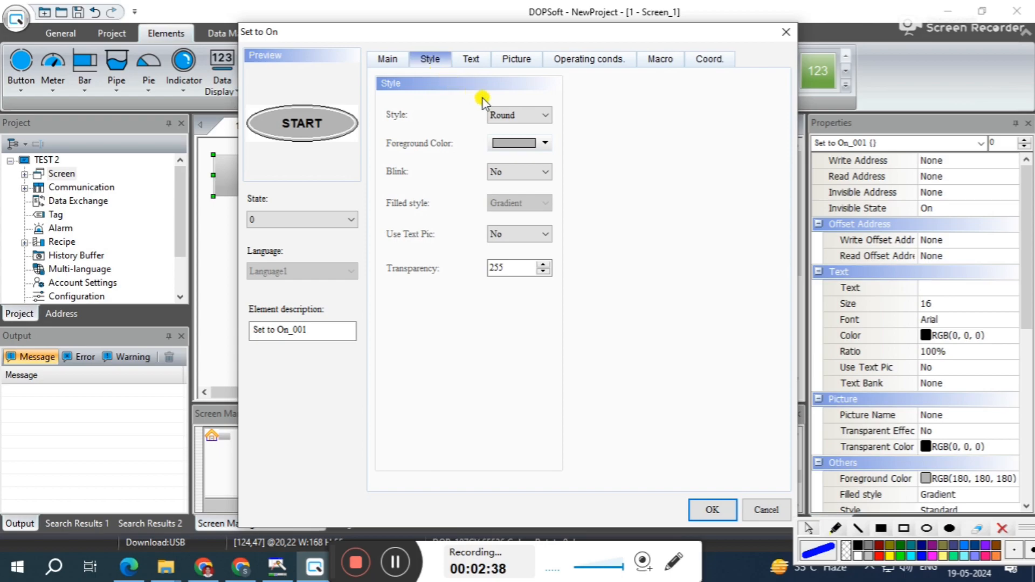
left_click(545, 143)
left_click(355, 205)
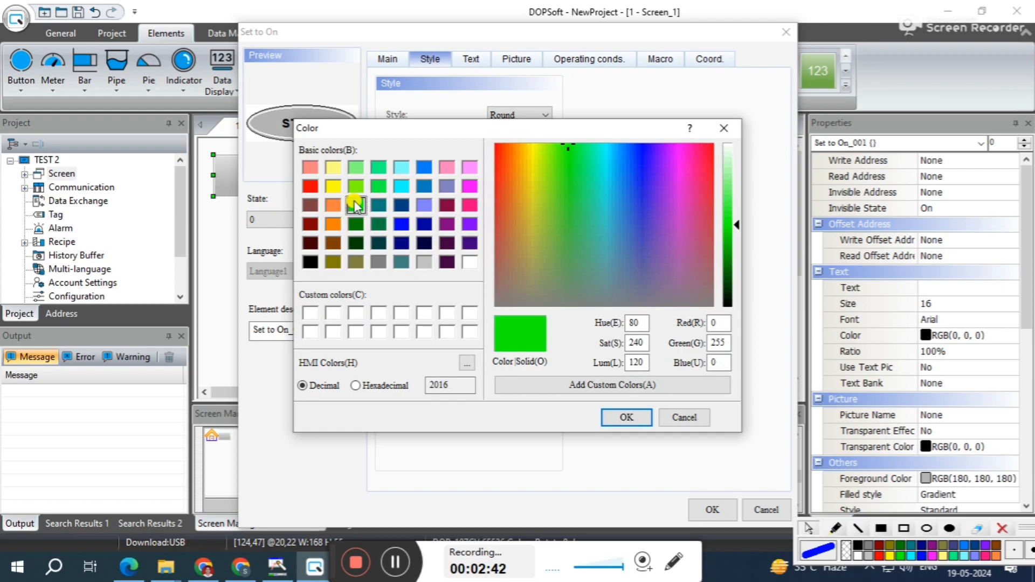
left_click(626, 417)
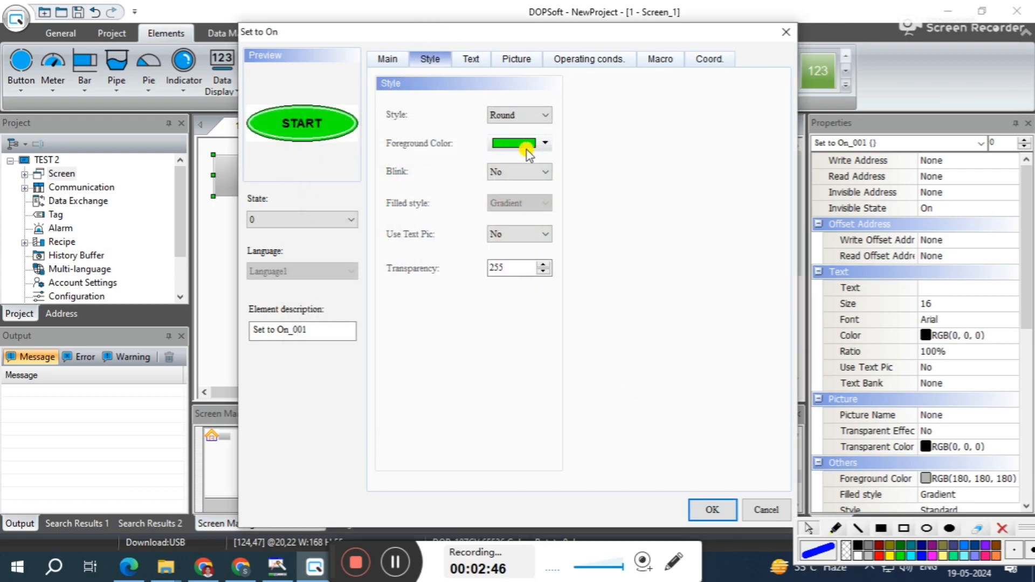
Set the foreground color of the START button's state 1 to lime green and apply the button settings.
left_click(548, 143)
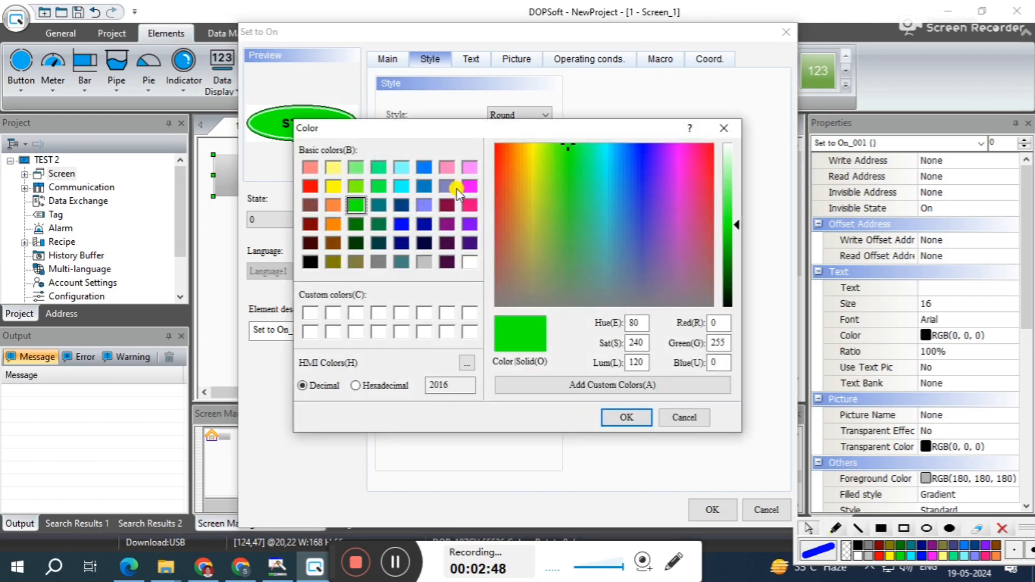
left_click(626, 418)
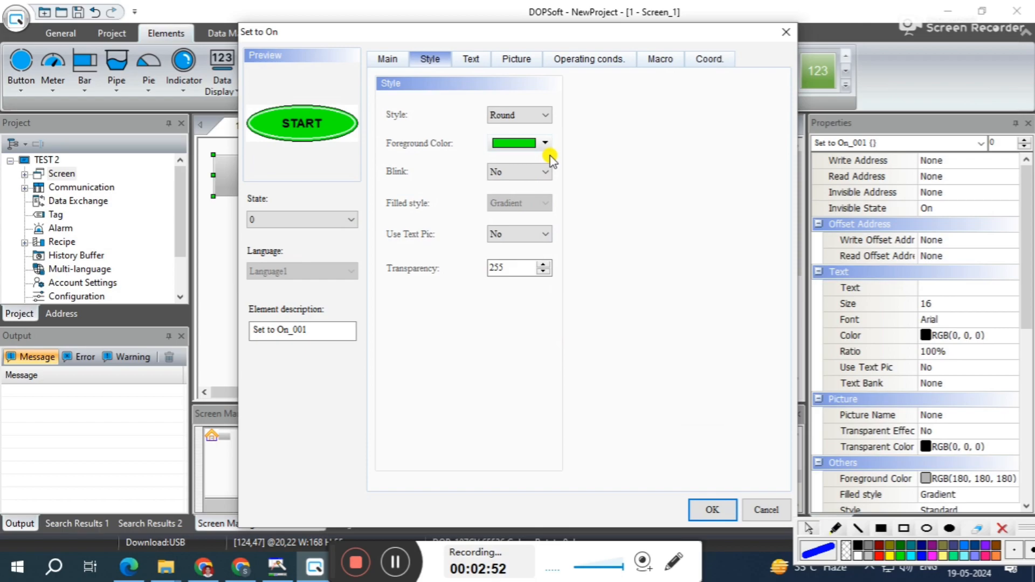
left_click(336, 219)
left_click(312, 248)
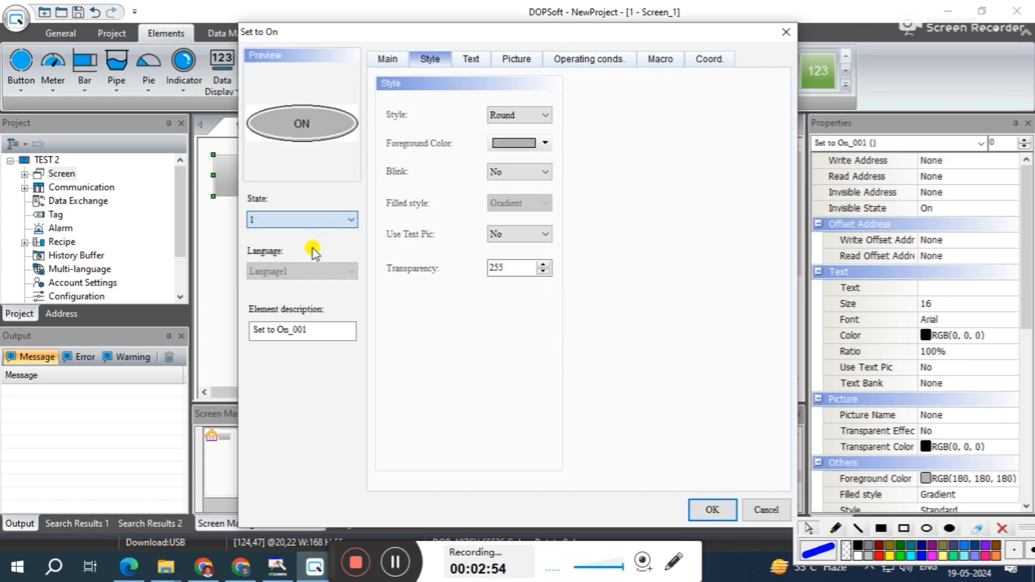
left_click(545, 144)
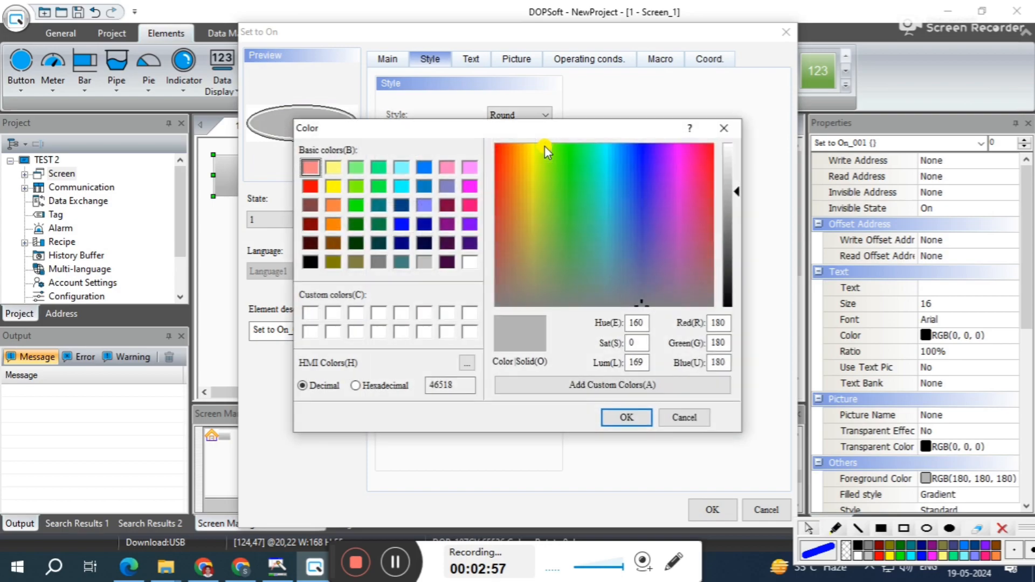
left_click(356, 186)
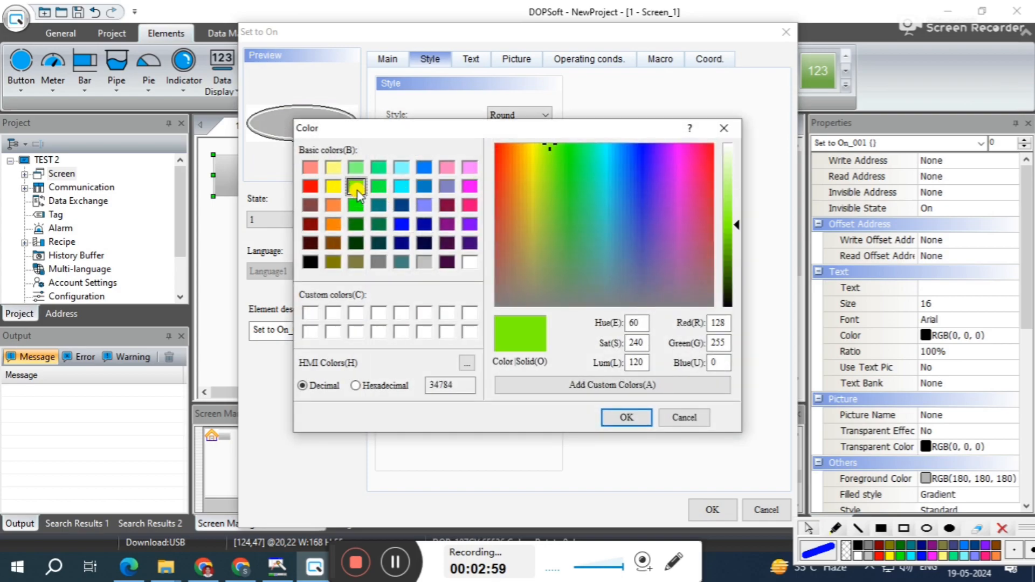
left_click(626, 418)
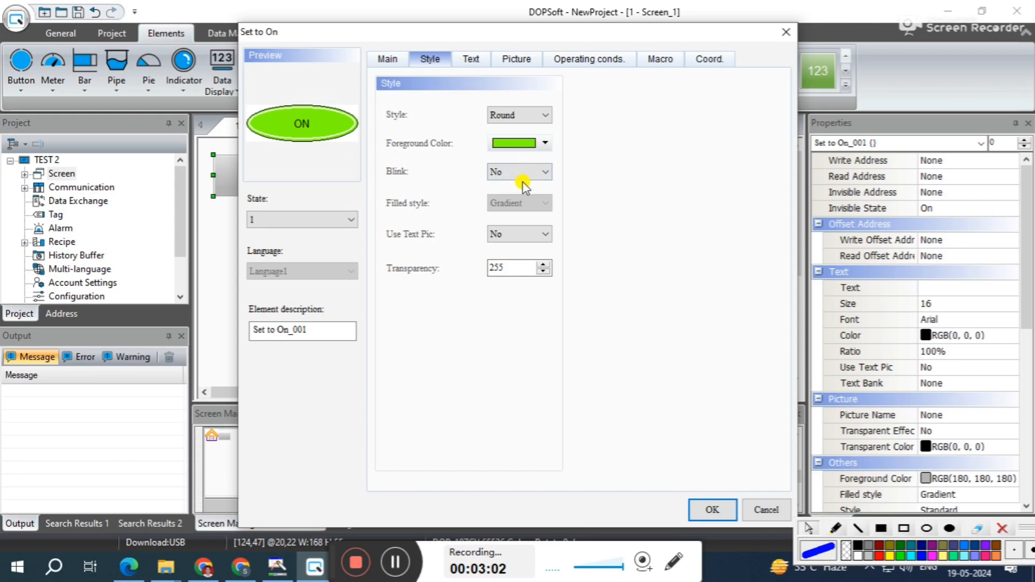
left_click(713, 510)
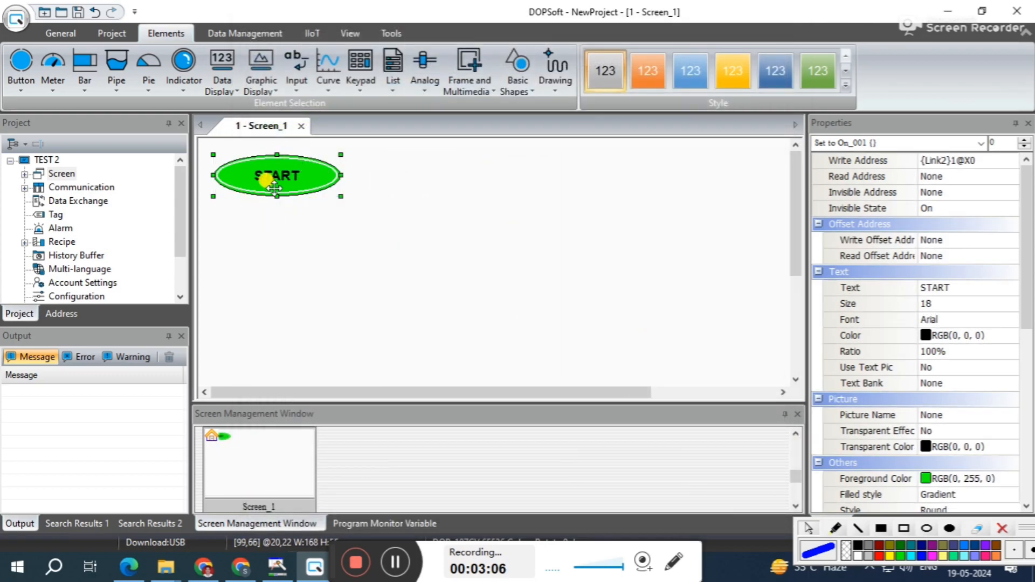
Resize the START button to be taller and slightly narrower, giving it a more circular shape.
left_click_drag(277, 196, 277, 227)
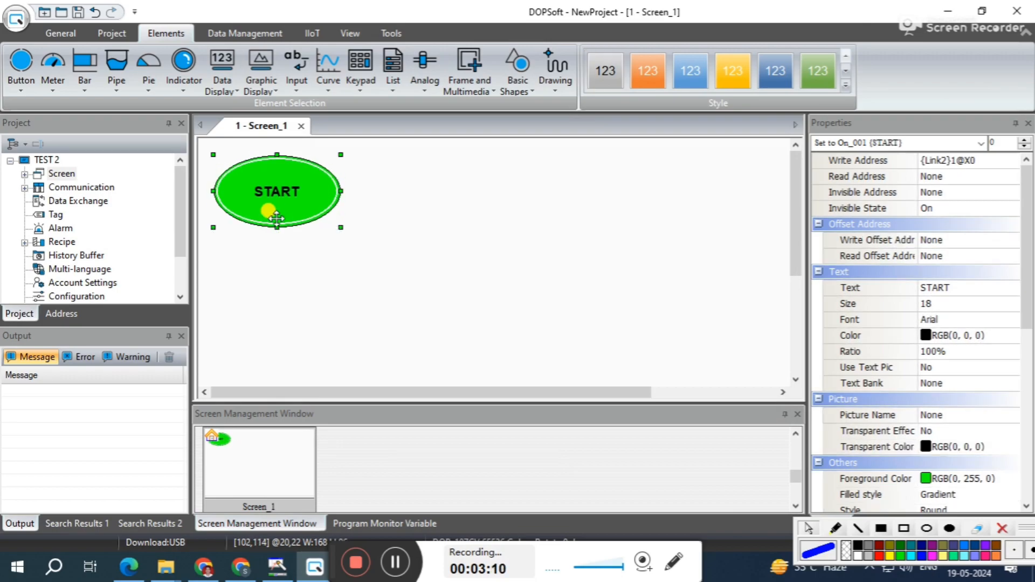
left_click_drag(341, 190, 321, 191)
left_click(400, 212)
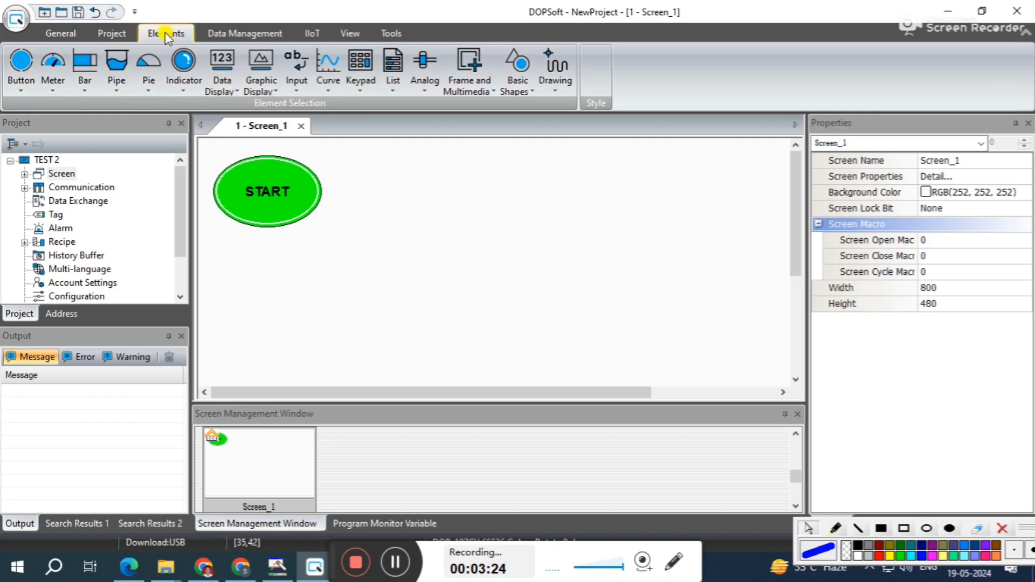
Place a Simple Indicator about 189 by 73 pixels to the right of the START button, near X 464, Y 44.
left_click(183, 92)
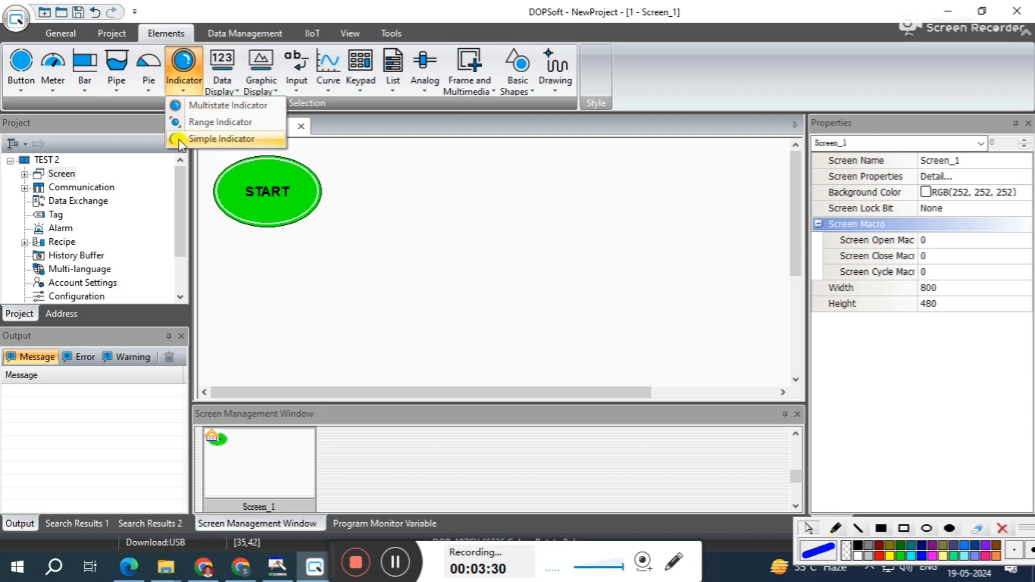
left_click(218, 139)
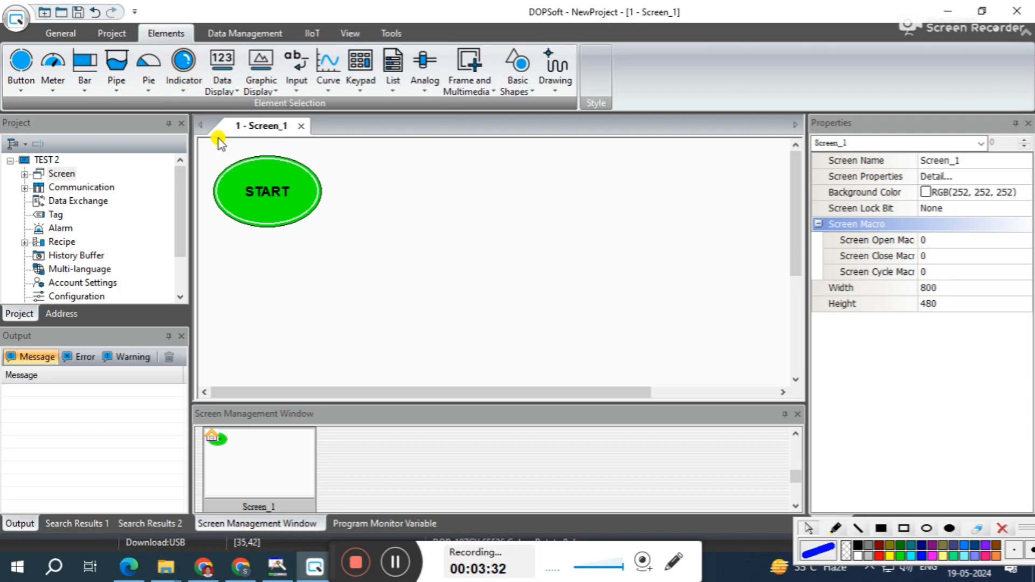
left_click_drag(550, 172, 693, 226)
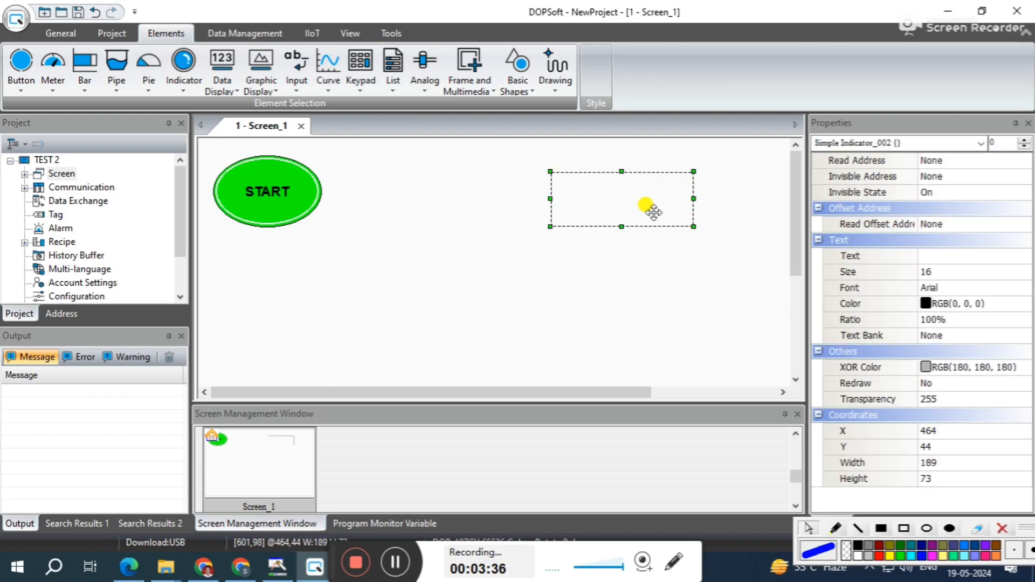
Set the simple indicator's read address to device bit X0 on Link2.
double_click(626, 200)
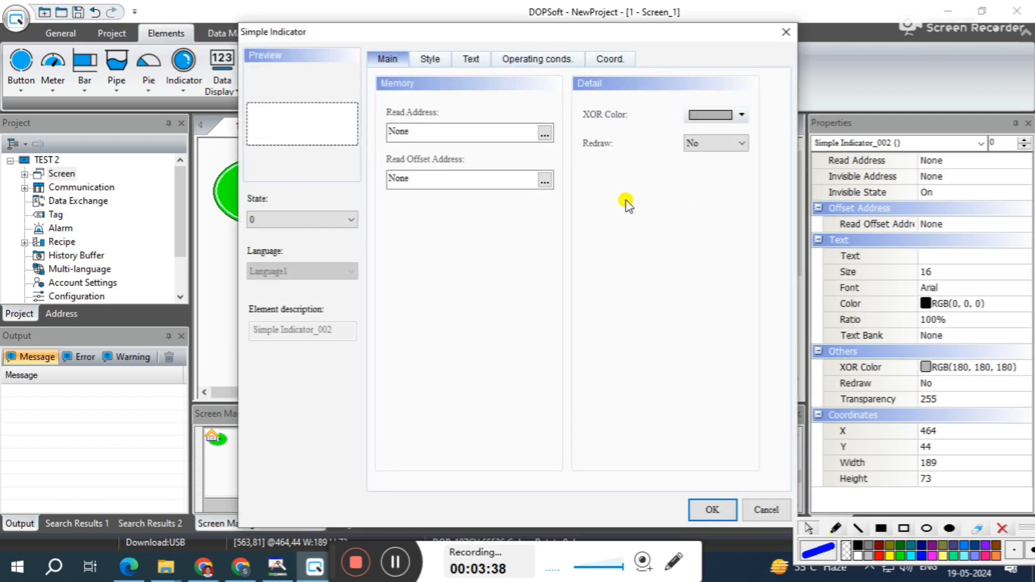
left_click(544, 133)
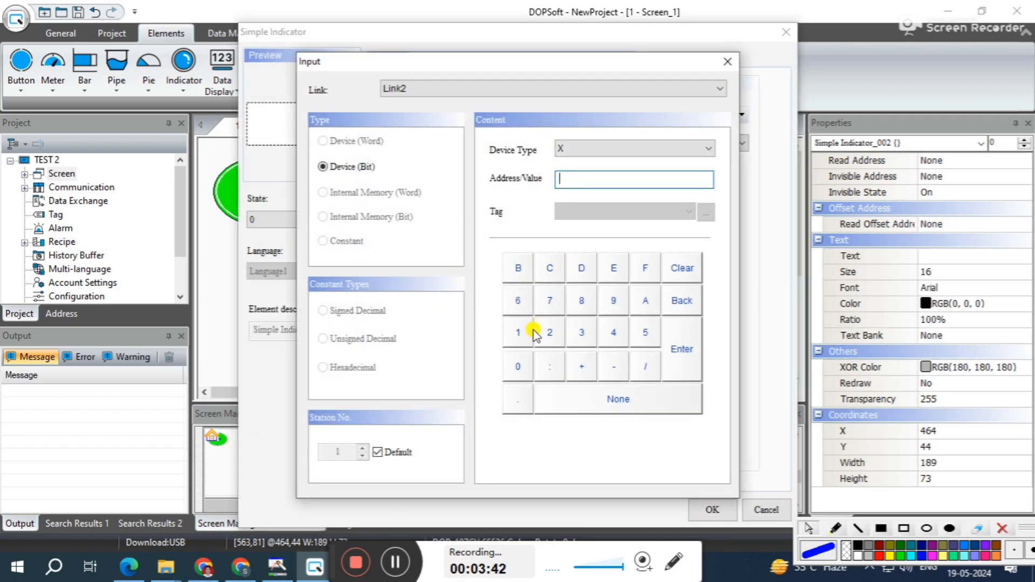
left_click(517, 366)
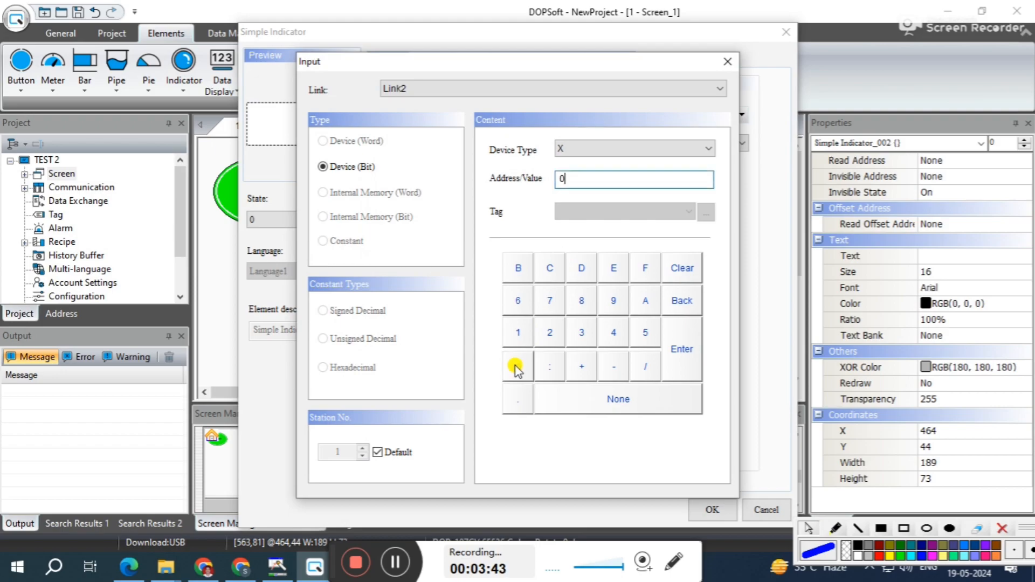
left_click(682, 350)
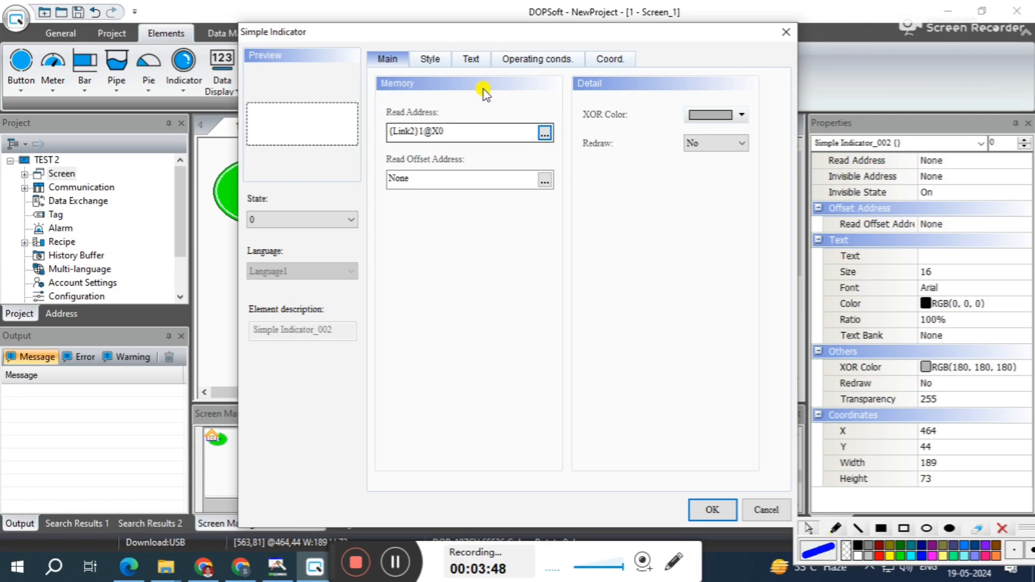
Label the simple indicator LAMP OFF for state 0 and LAMP ON for state 1.
left_click(444, 61)
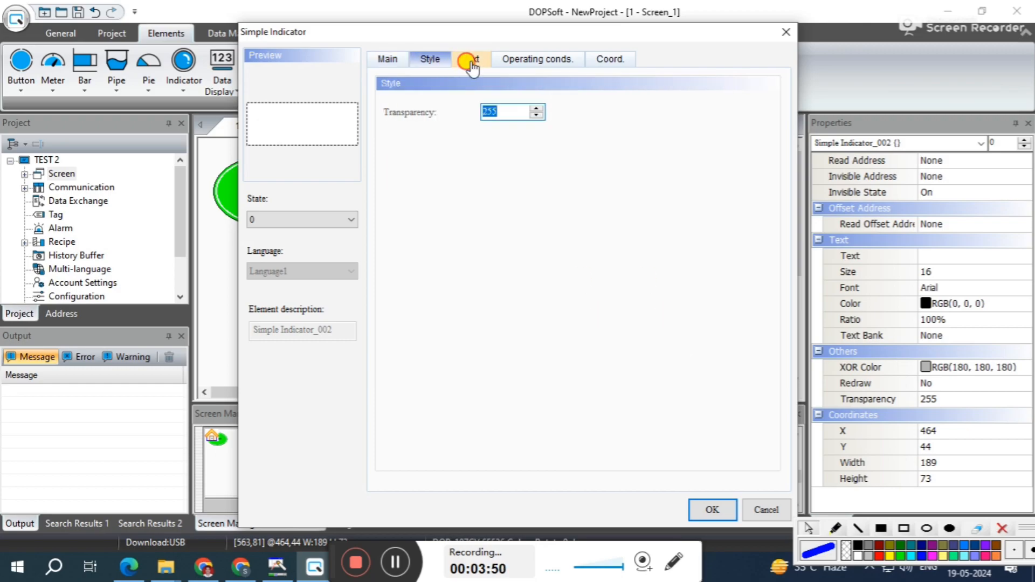
left_click(470, 59)
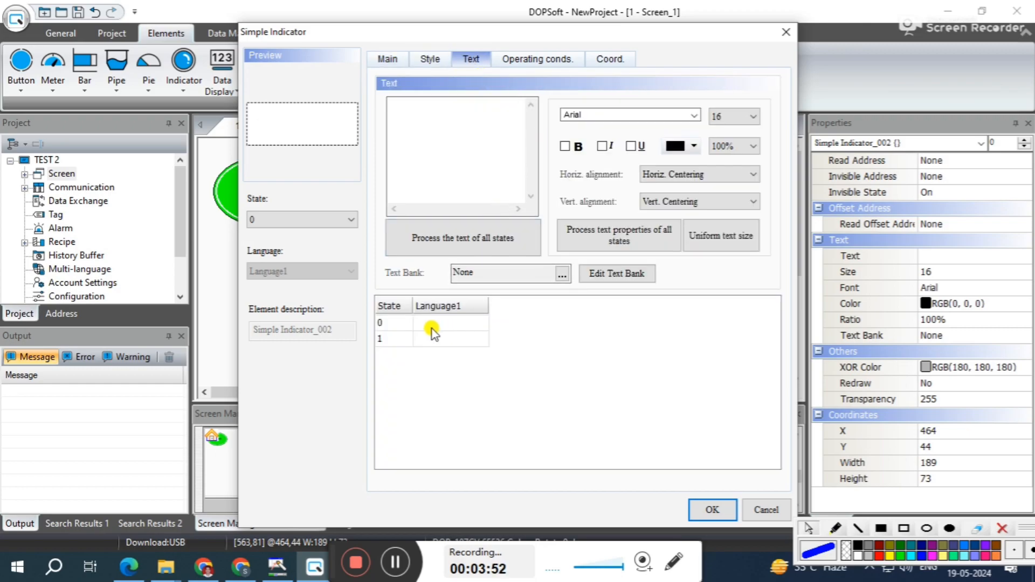
left_click_drag(609, 32, 779, 39)
left_click(607, 330)
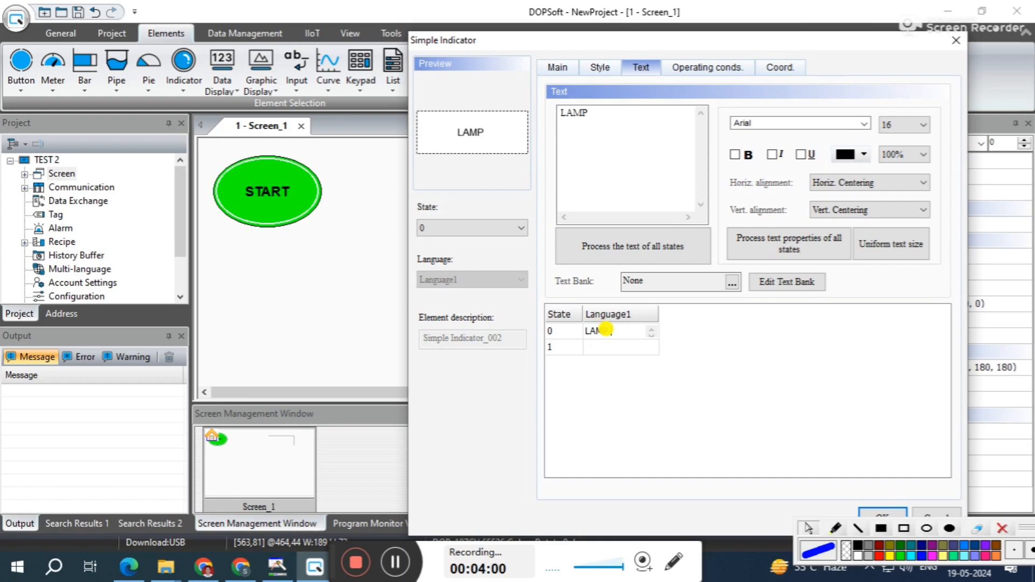
type("LAMP OFF")
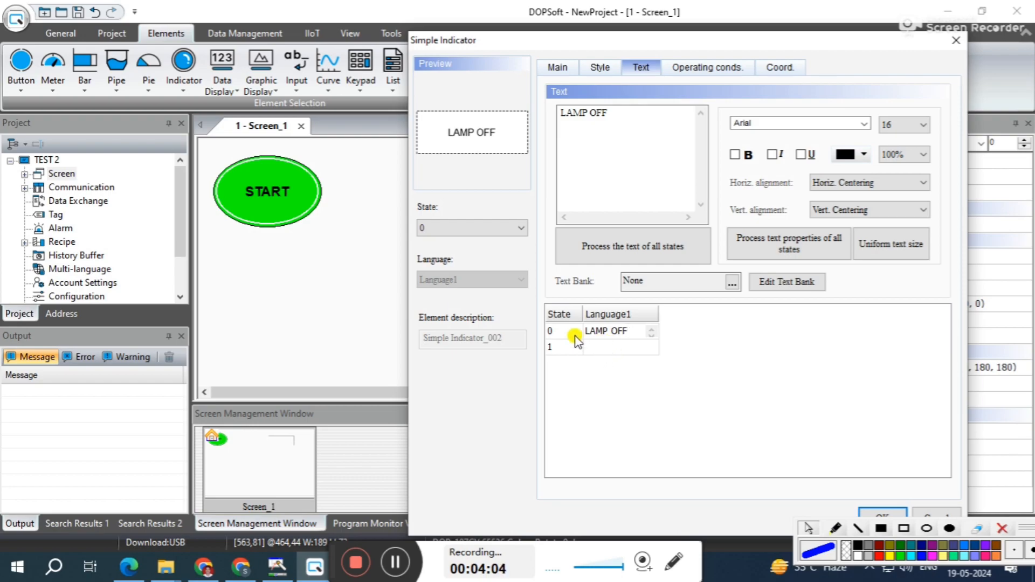
left_click(595, 347)
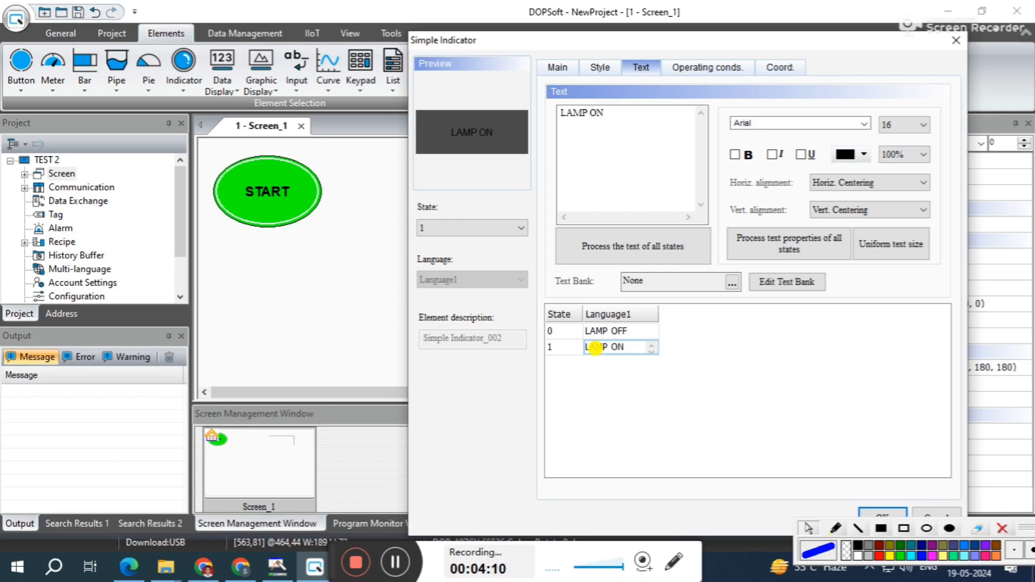
left_click(651, 350)
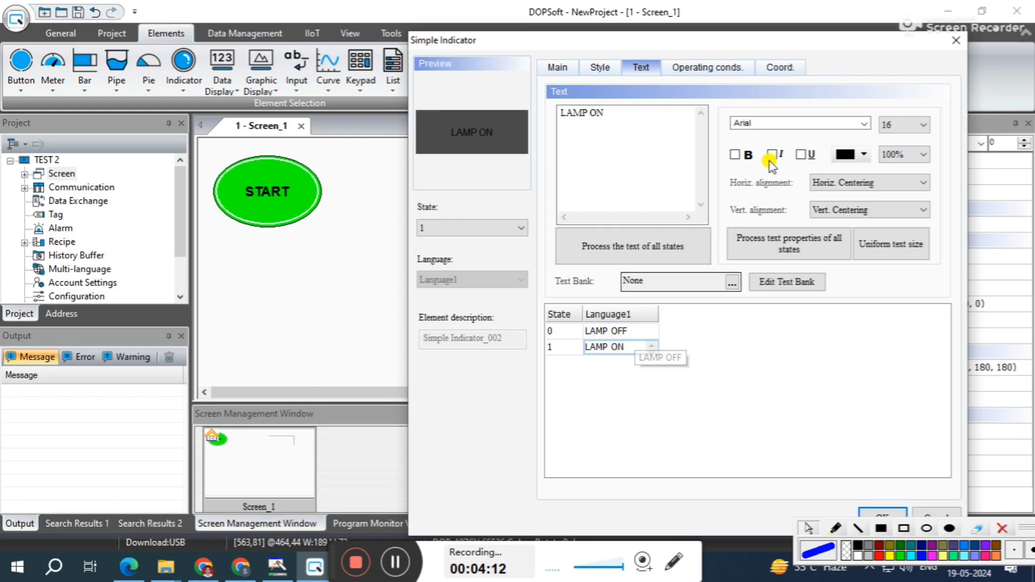
Make the indicator's state 0 LAMP OFF text bold with a font size of 18.
left_click(624, 330)
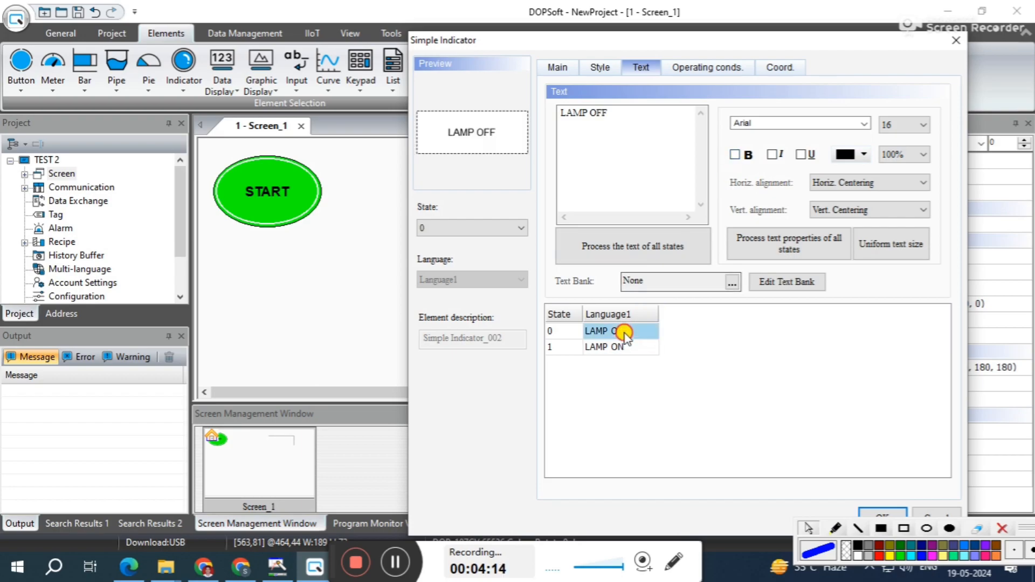
left_click(554, 333)
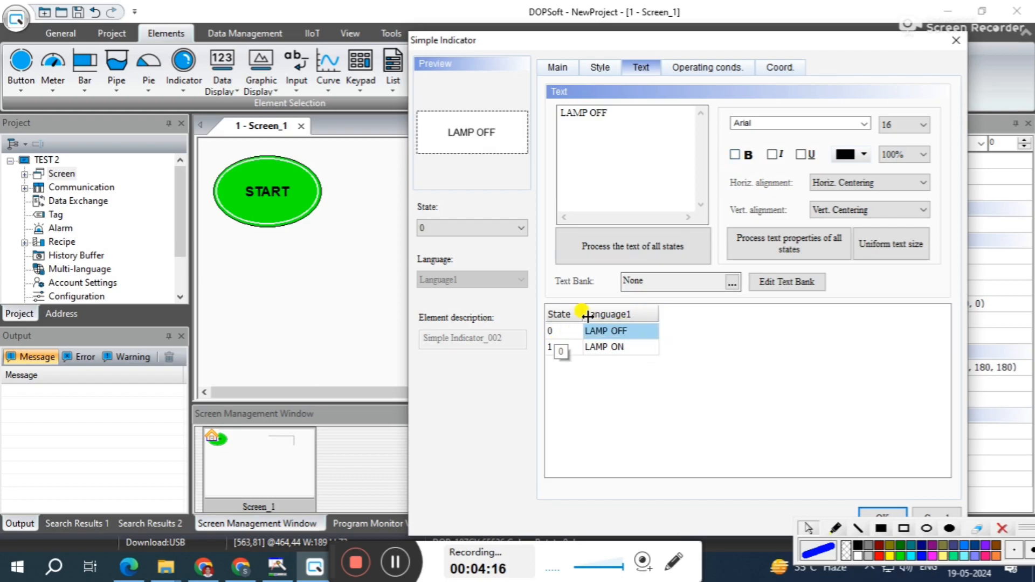
left_click(736, 155)
left_click(914, 124)
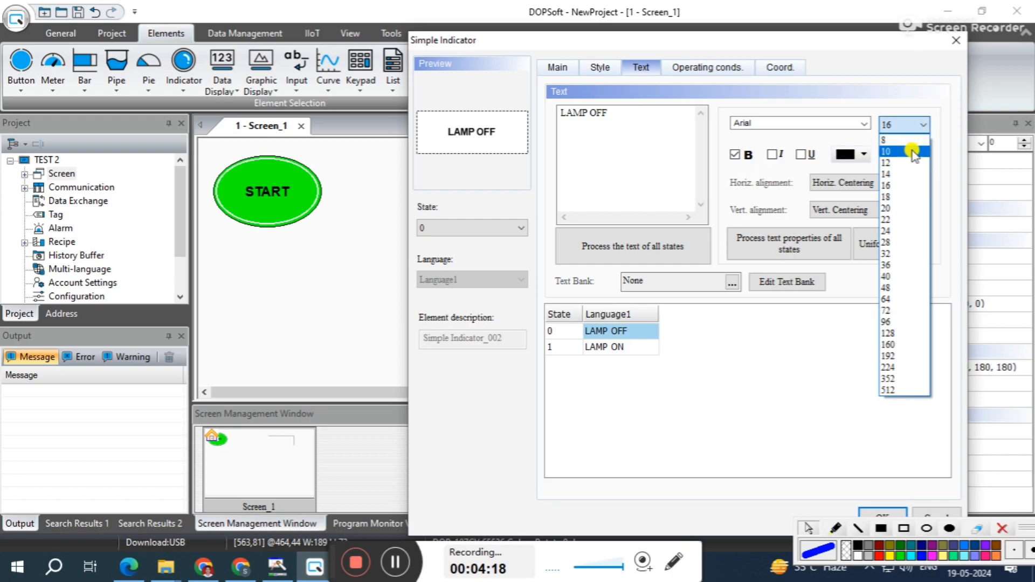
left_click(907, 197)
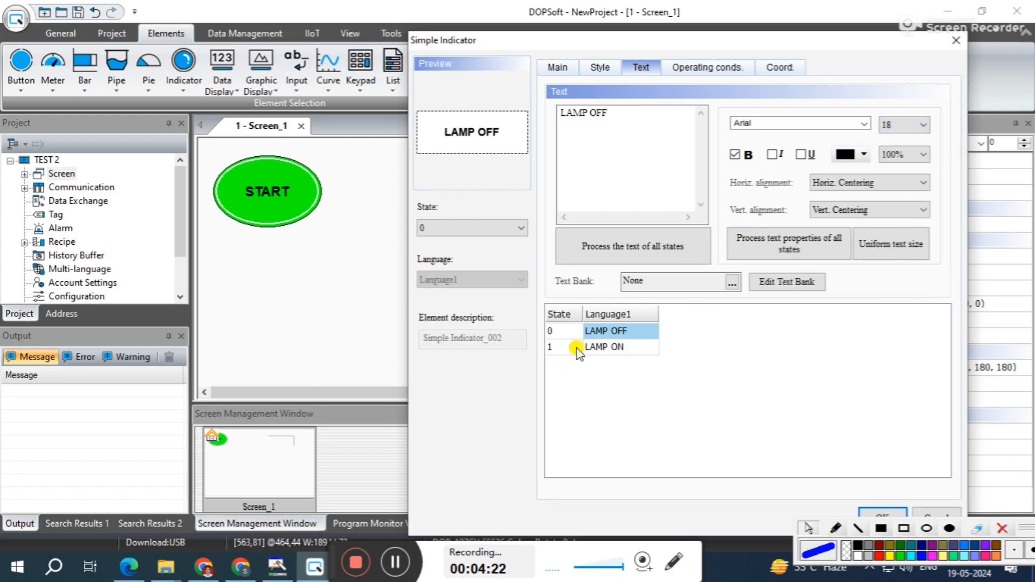
Make the indicator's state 1 LAMP ON text bold with a font size of 18.
left_click(651, 350)
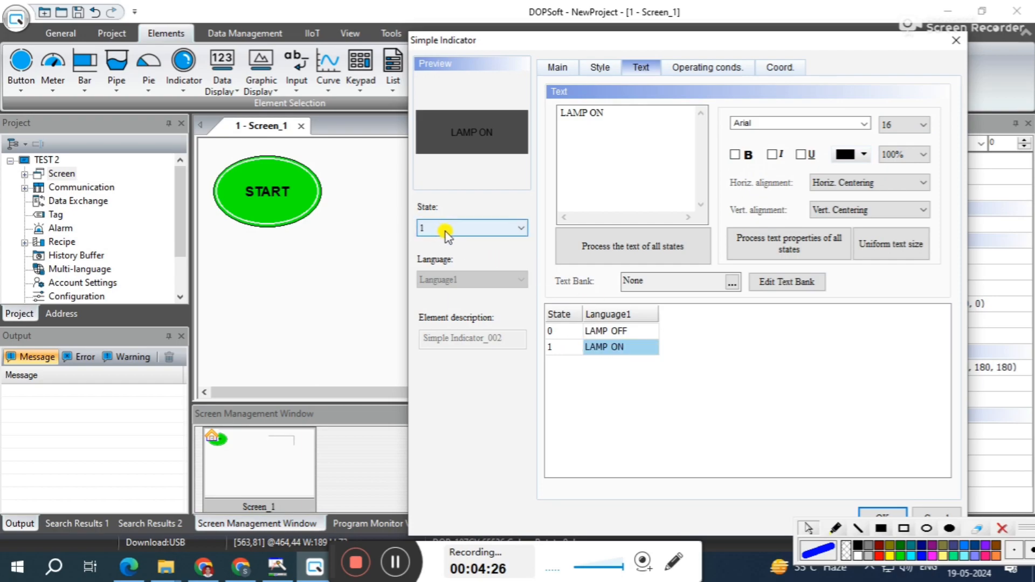
left_click(734, 156)
left_click(913, 126)
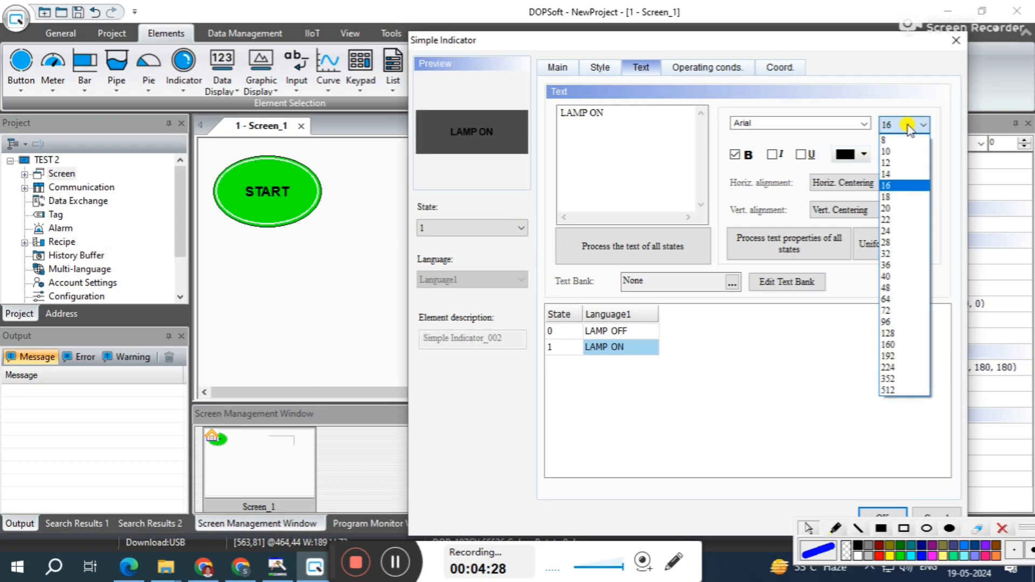
left_click(904, 198)
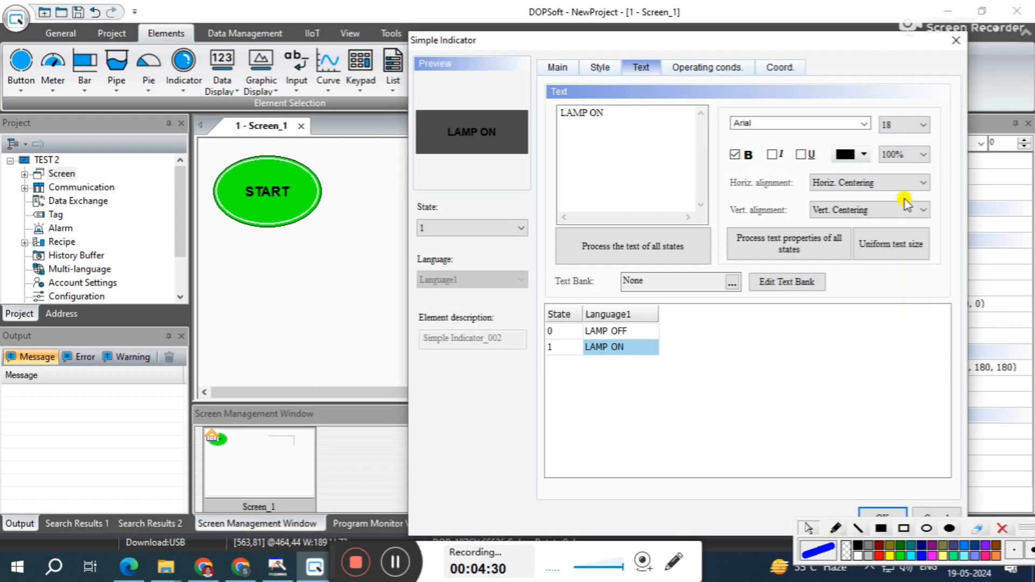
Set the simple indicator's XOR color to red with state 0 selected.
left_click(602, 69)
left_click(558, 66)
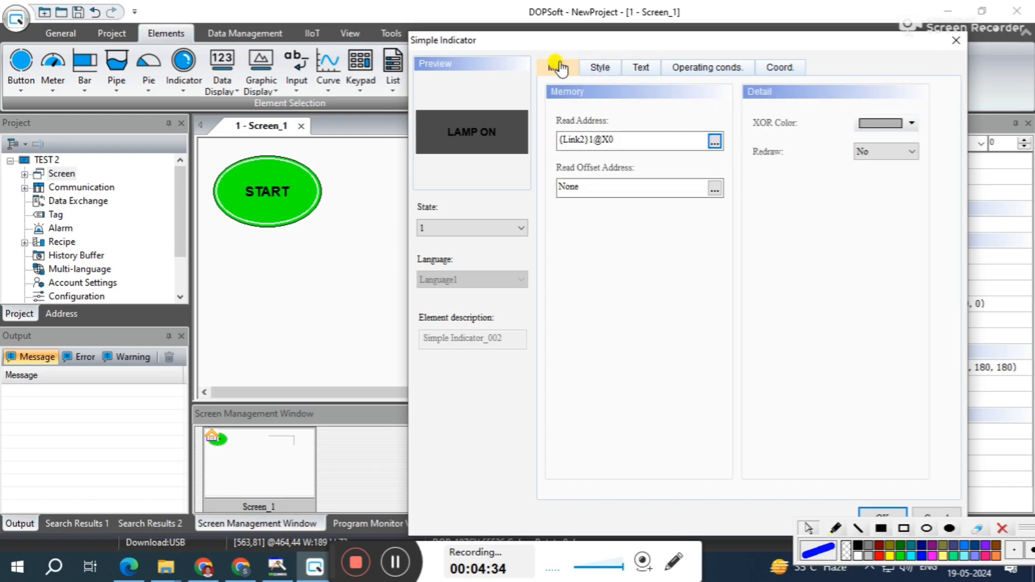
left_click(485, 226)
left_click(468, 245)
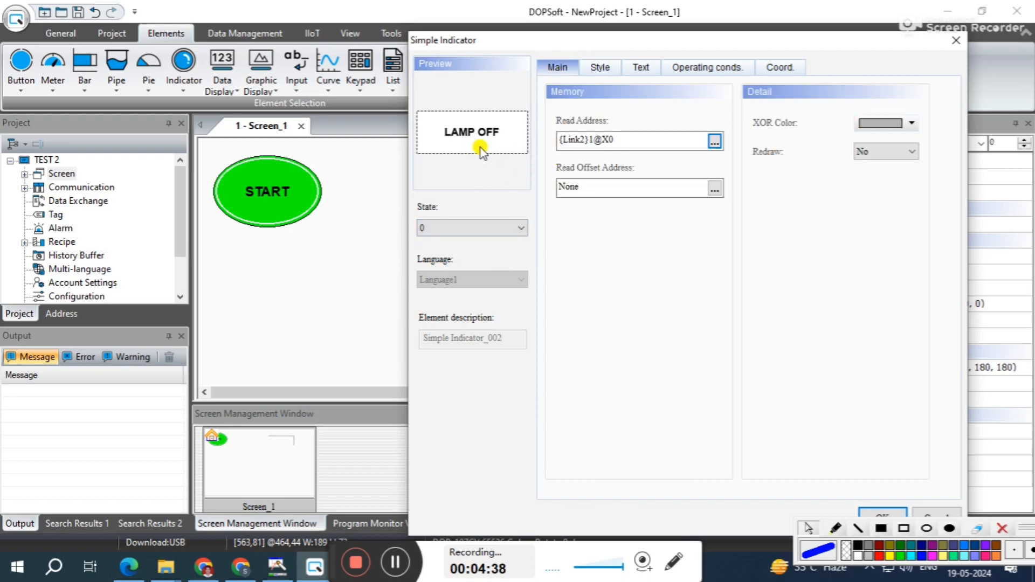
left_click(914, 124)
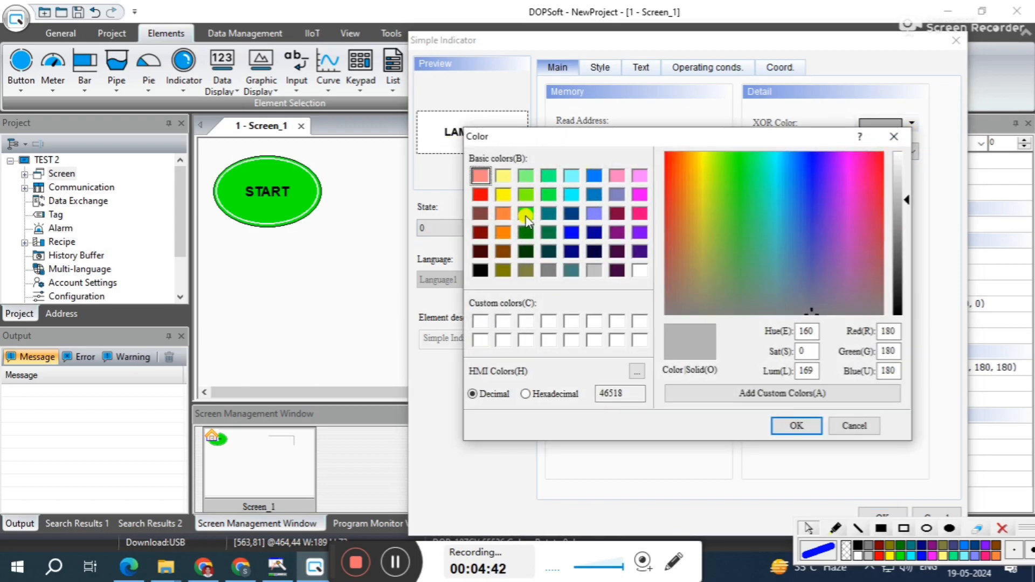
left_click(525, 213)
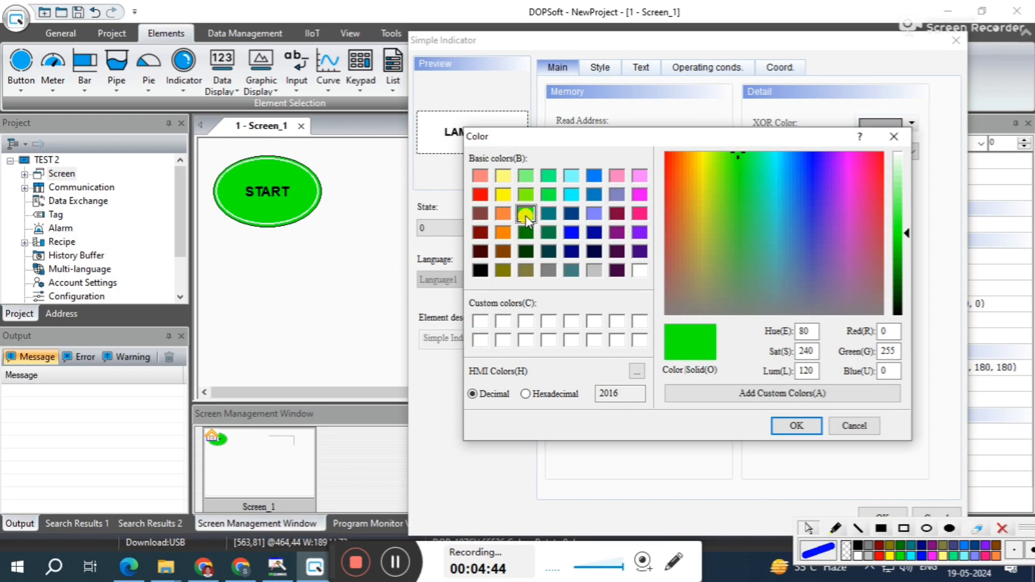
left_click(480, 193)
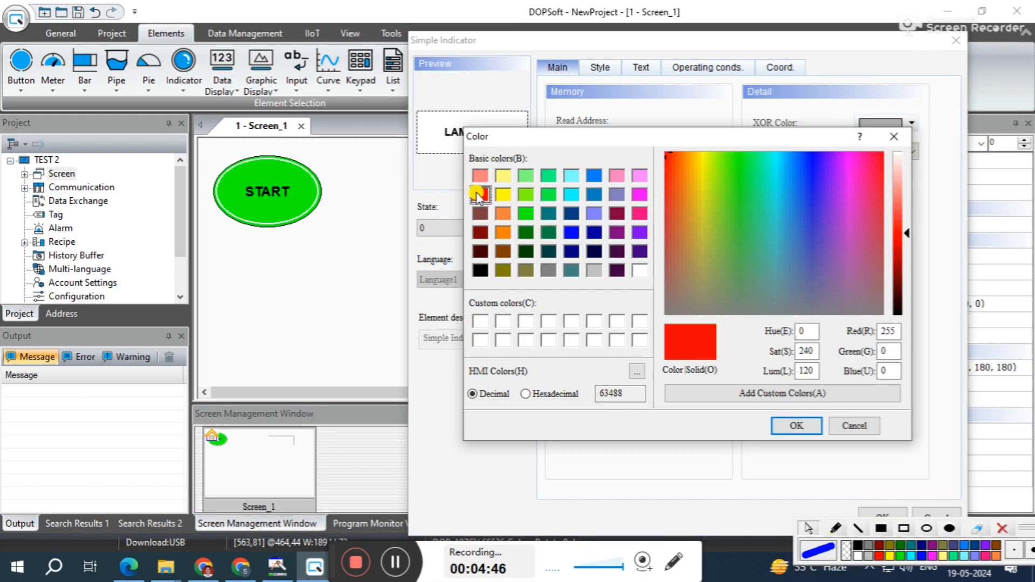
left_click(794, 424)
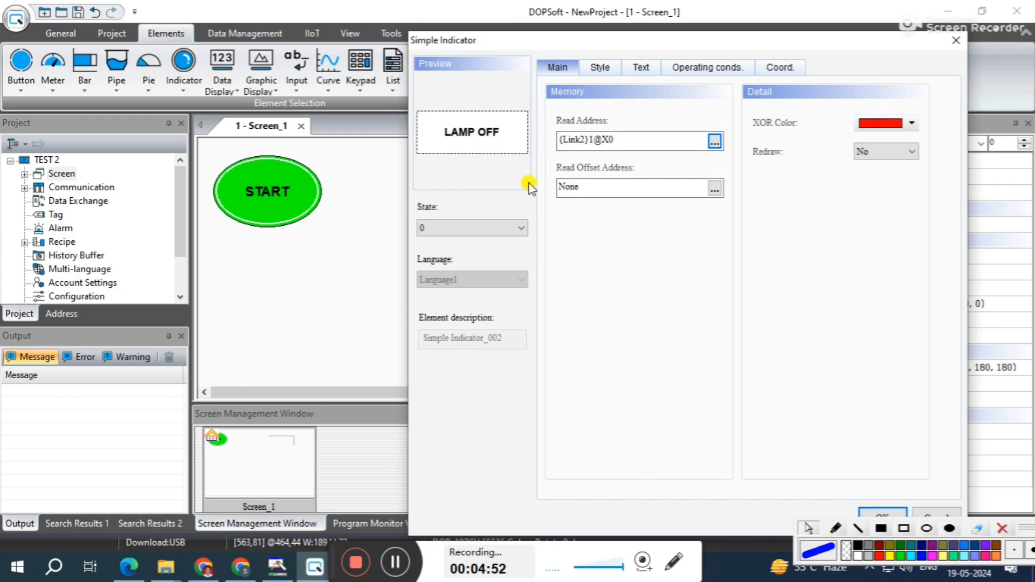
Keep red as the indicator's XOR color with state 1 selected and apply the indicator's settings.
left_click(495, 229)
left_click(483, 255)
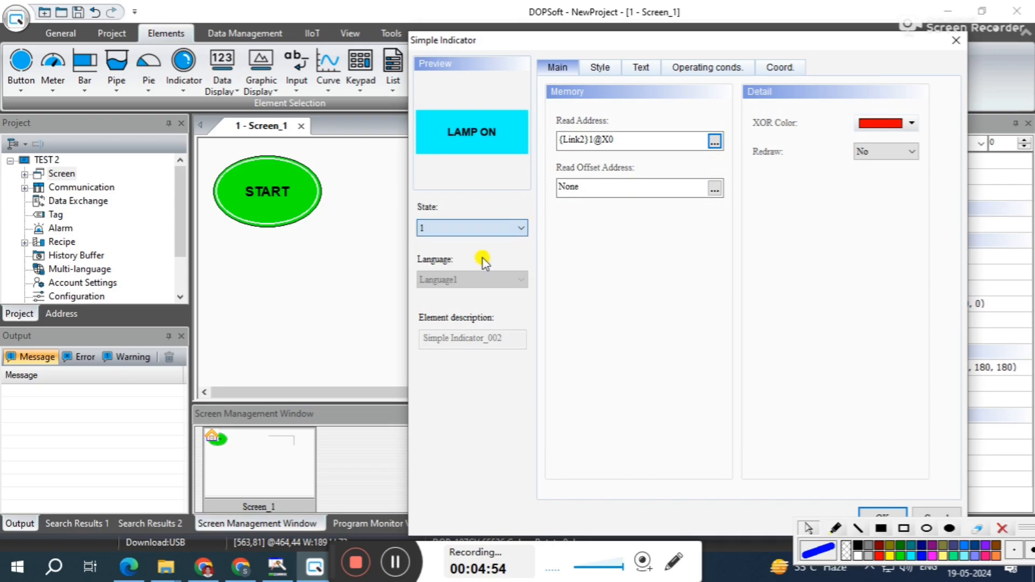
left_click(912, 124)
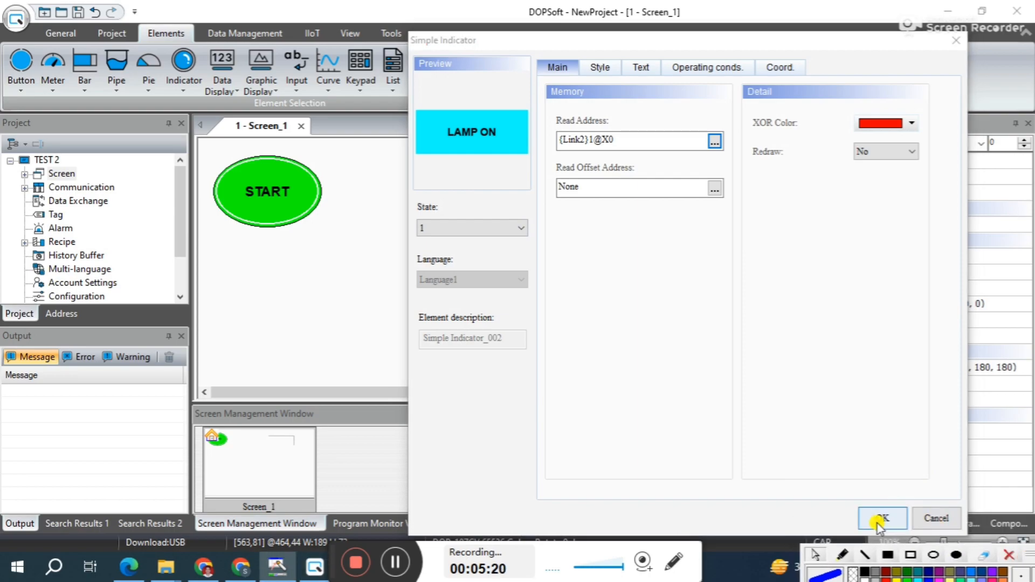
left_click(889, 515)
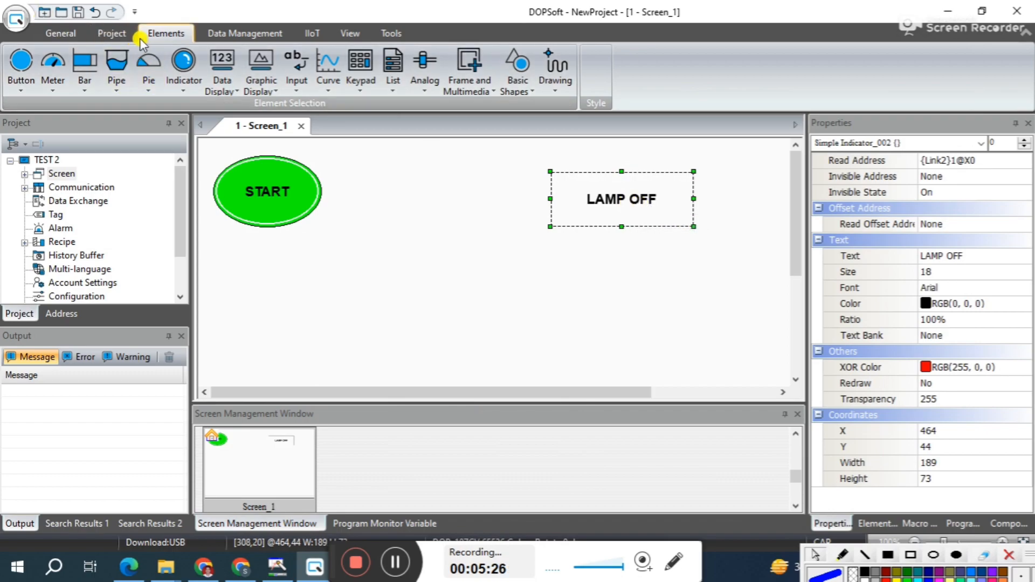
Run the off-line simulation, operate the START button to test the lamp indicator, and close the emulator.
left_click(111, 33)
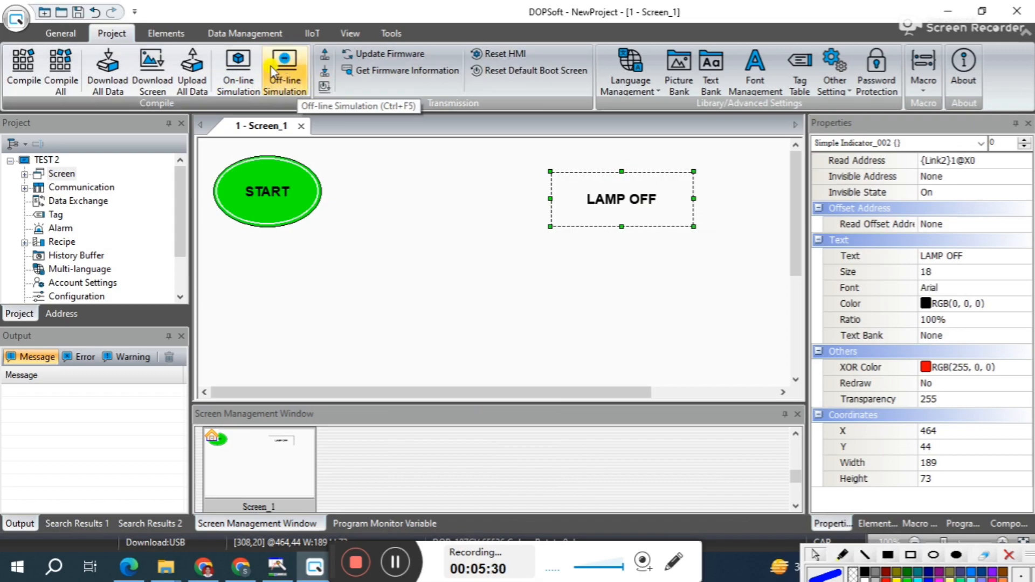
left_click(290, 77)
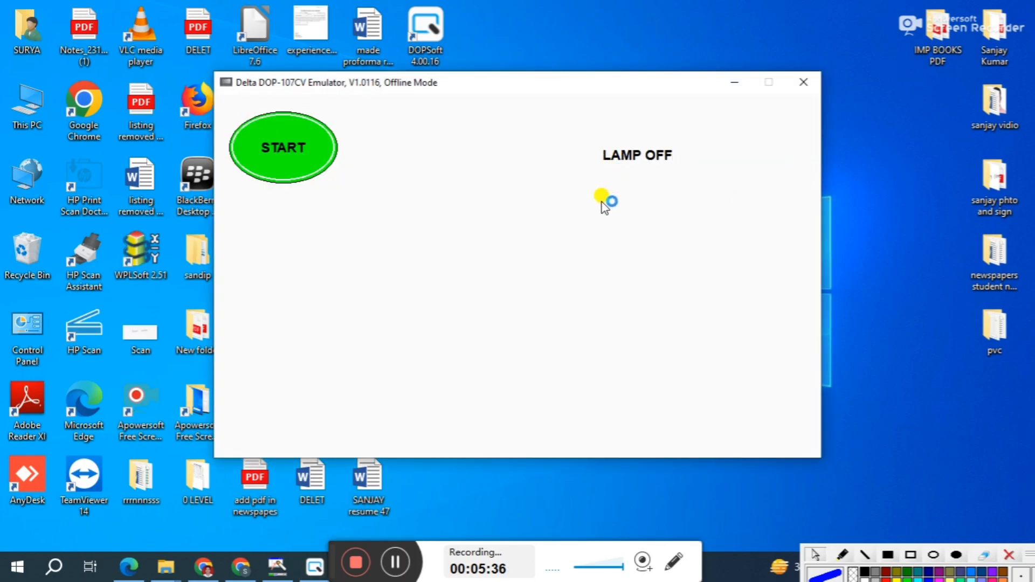
left_click(308, 161)
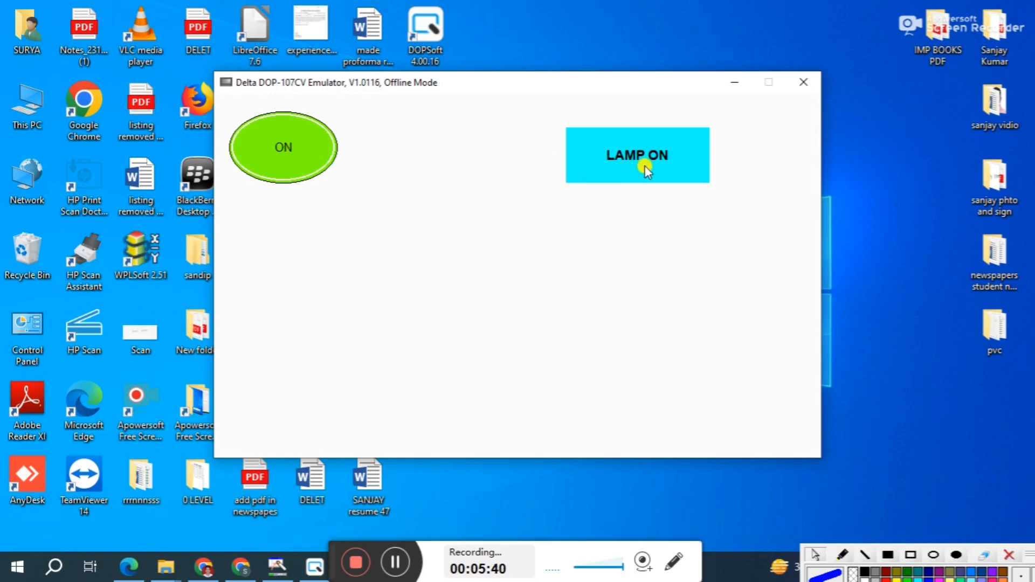
left_click(290, 144)
left_click(283, 153)
left_click(804, 84)
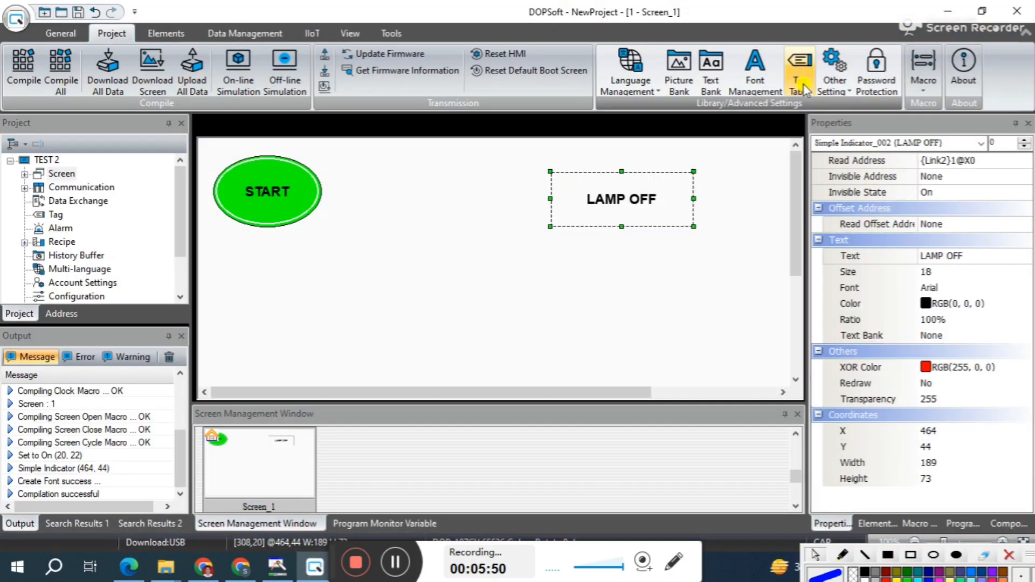
Draw a Set to Off button below the START button at about X 37, Y 181.
left_click(276, 295)
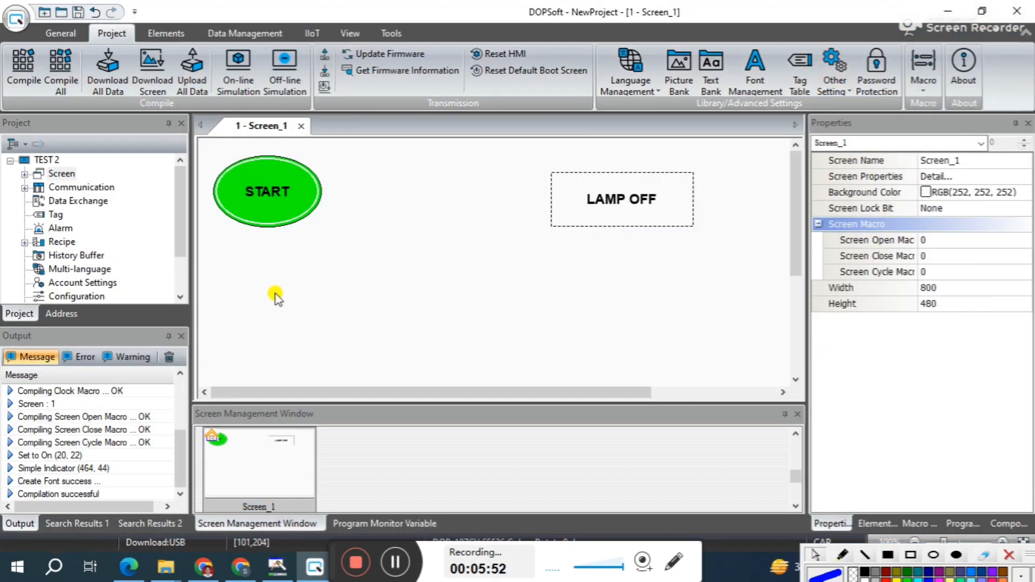
left_click(162, 33)
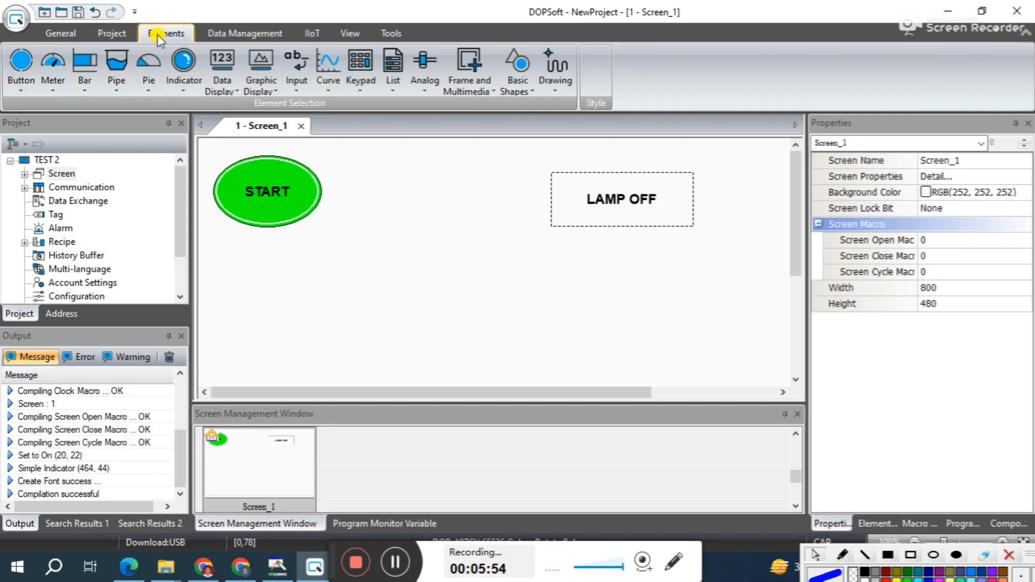
left_click(21, 85)
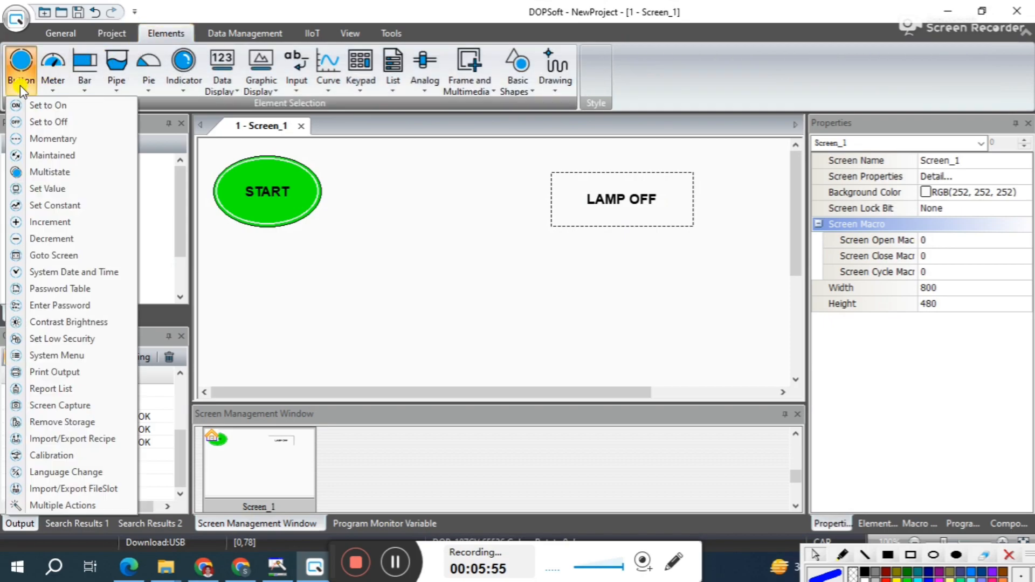
left_click(47, 124)
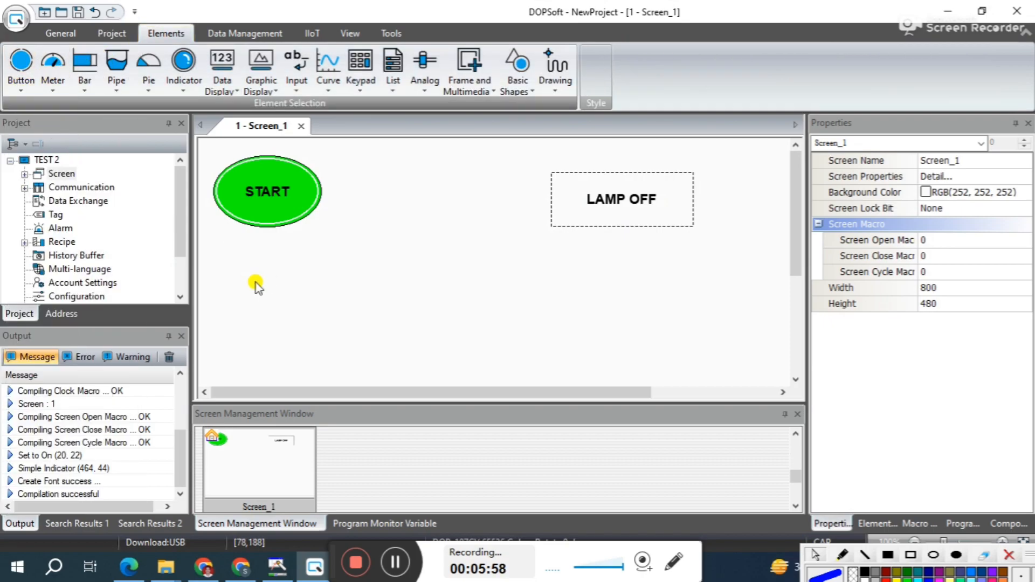
left_click_drag(226, 275, 350, 343)
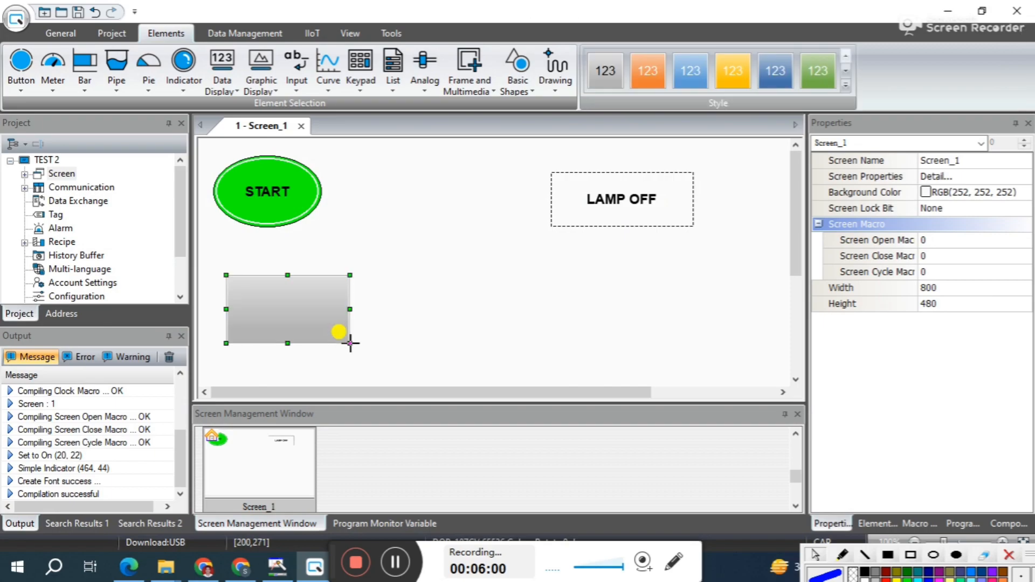
Set the Set to Off button's write address to device bit X0 on Link2.
double_click(286, 311)
left_click(545, 131)
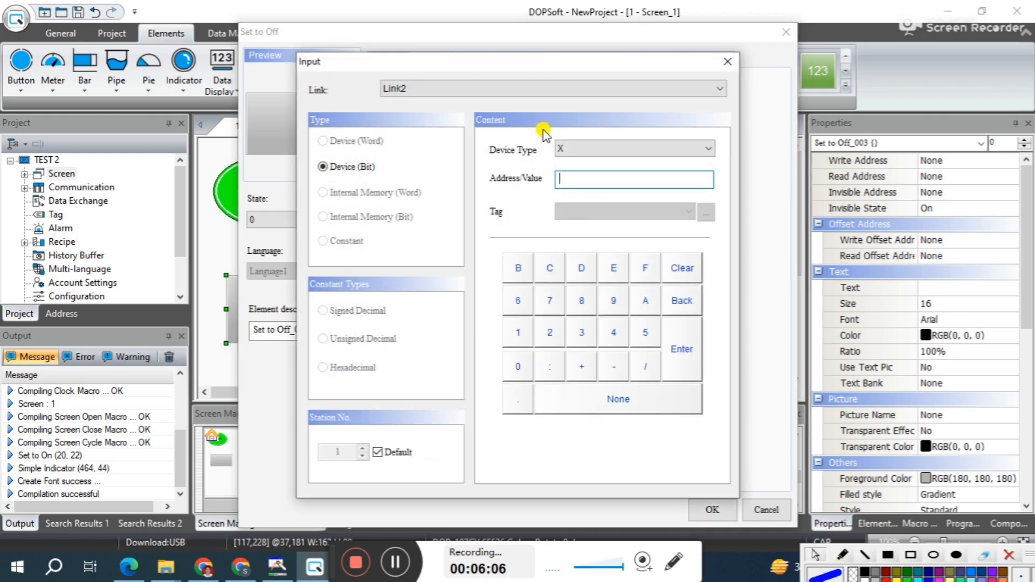
left_click(520, 367)
left_click(683, 349)
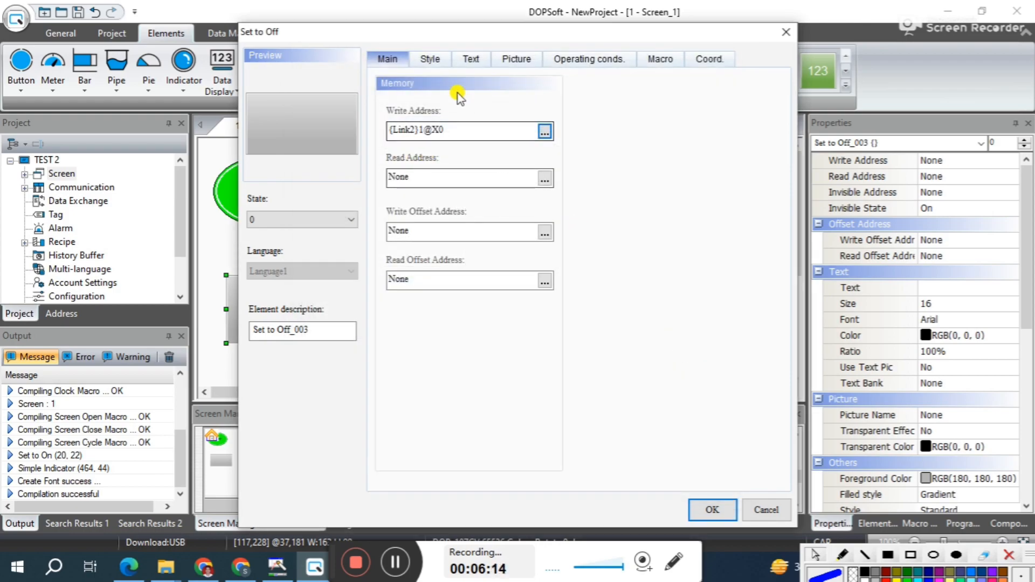
Label the Set to Off button STOP for state 0 and RESET for state 1.
left_click(472, 65)
left_click(431, 321)
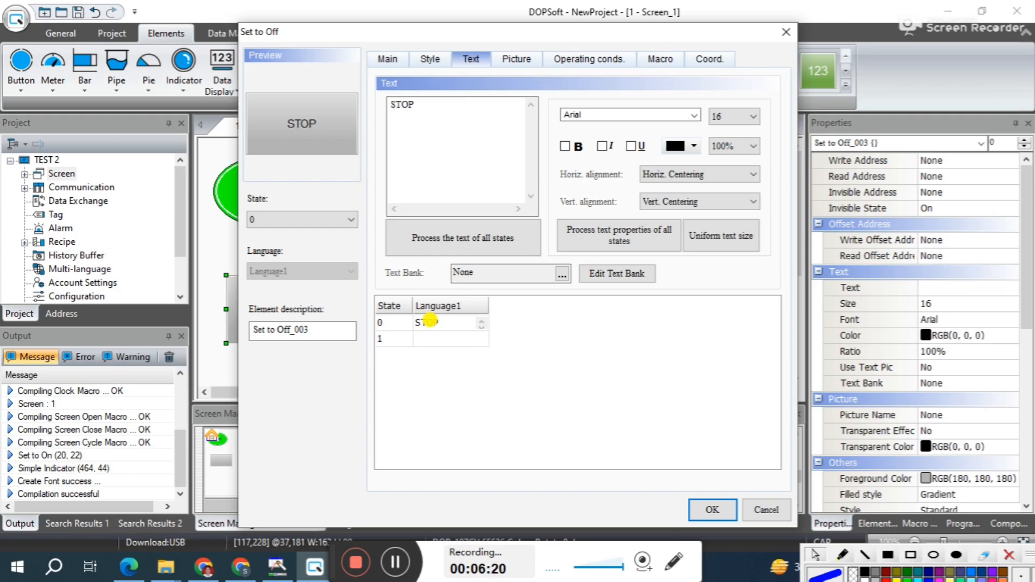
left_click(431, 338)
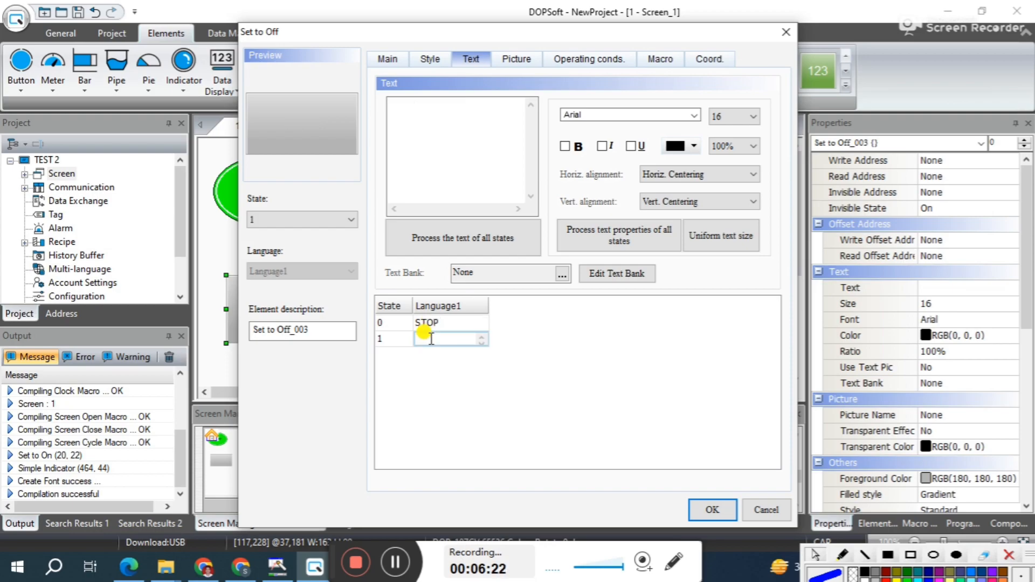
type("RESET")
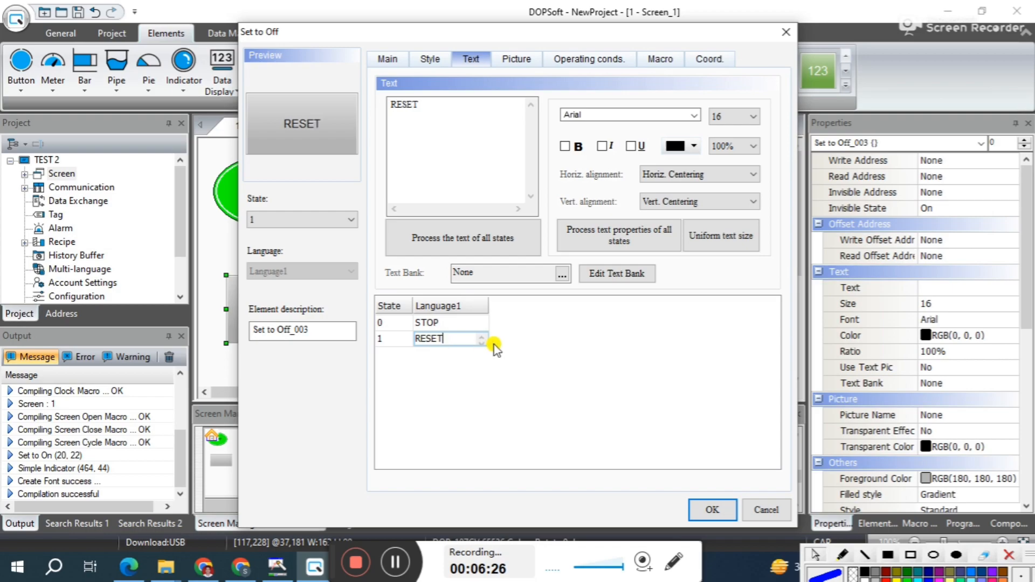
Make the Set to Off button's state 0 STOP text bold with a font size of 18.
left_click(459, 322)
left_click(396, 322)
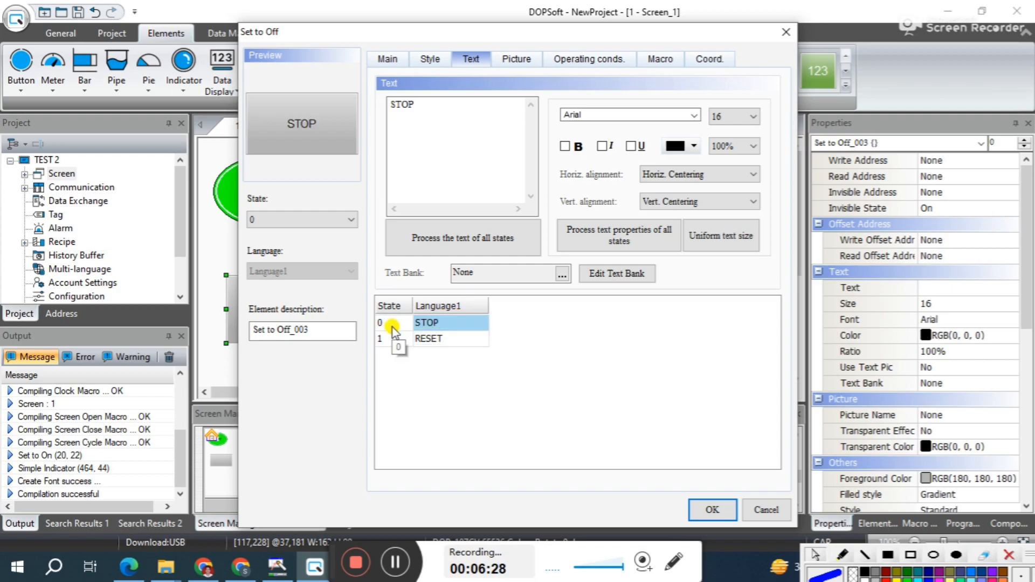
left_click(564, 145)
left_click(740, 116)
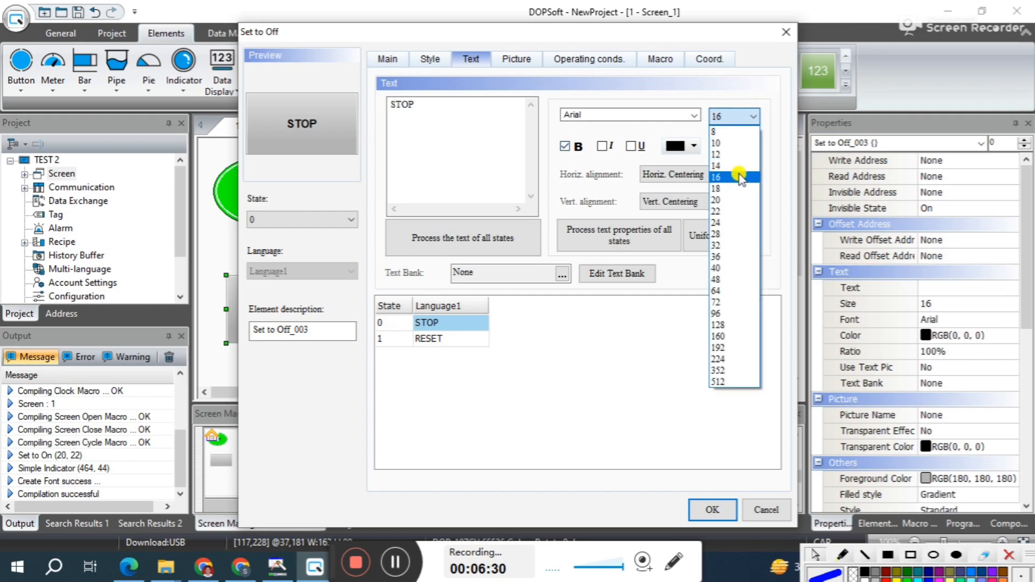
left_click(731, 174)
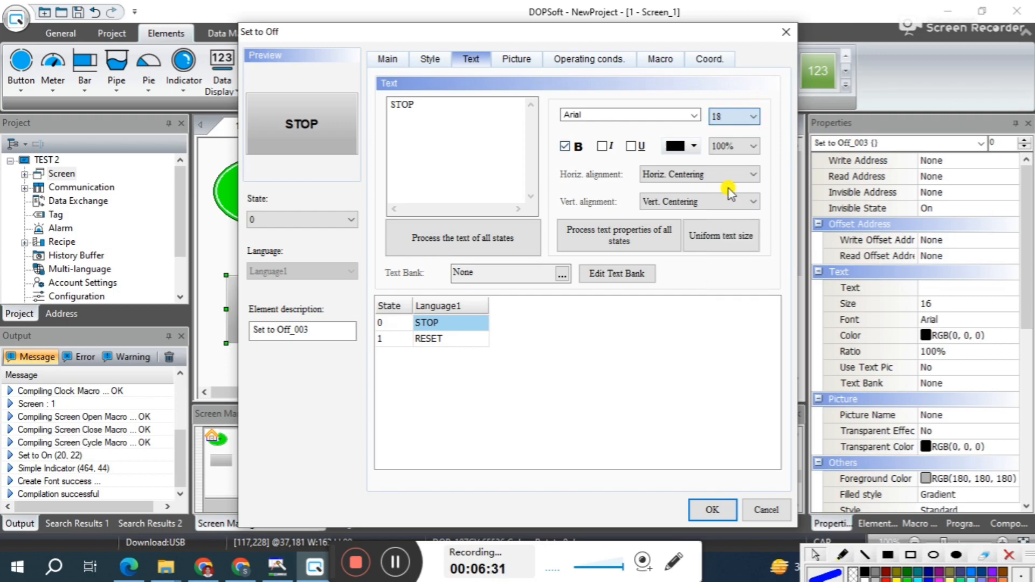
Make the Set to Off button's state 1 RESET text bold with a font size of 18.
left_click(464, 339)
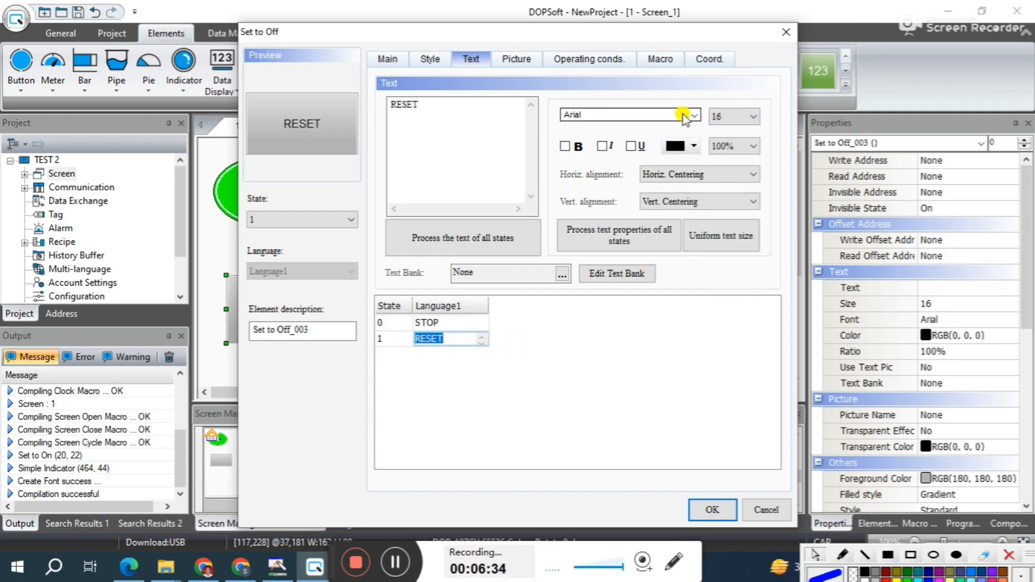
left_click(564, 146)
left_click(755, 118)
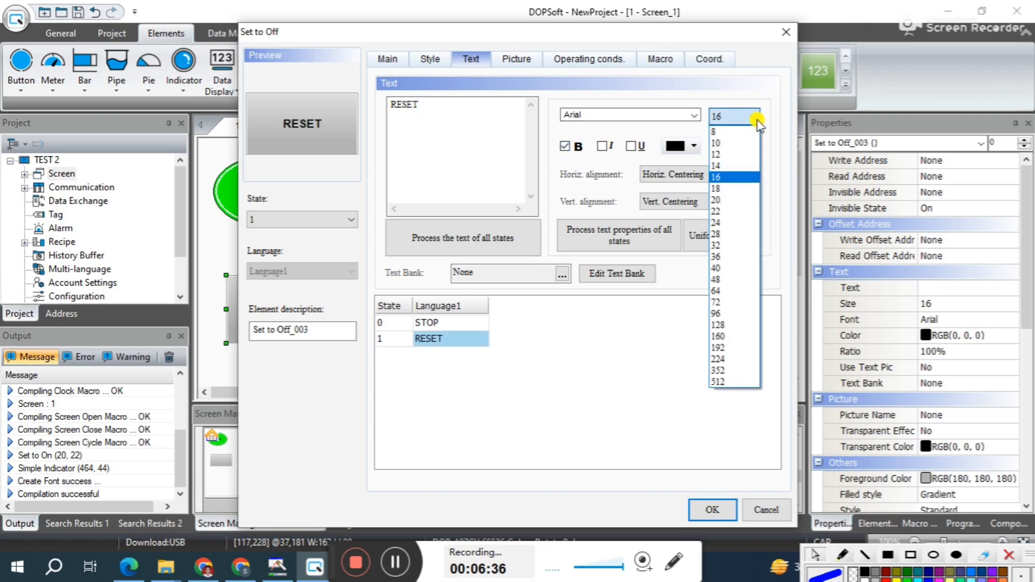
left_click(745, 188)
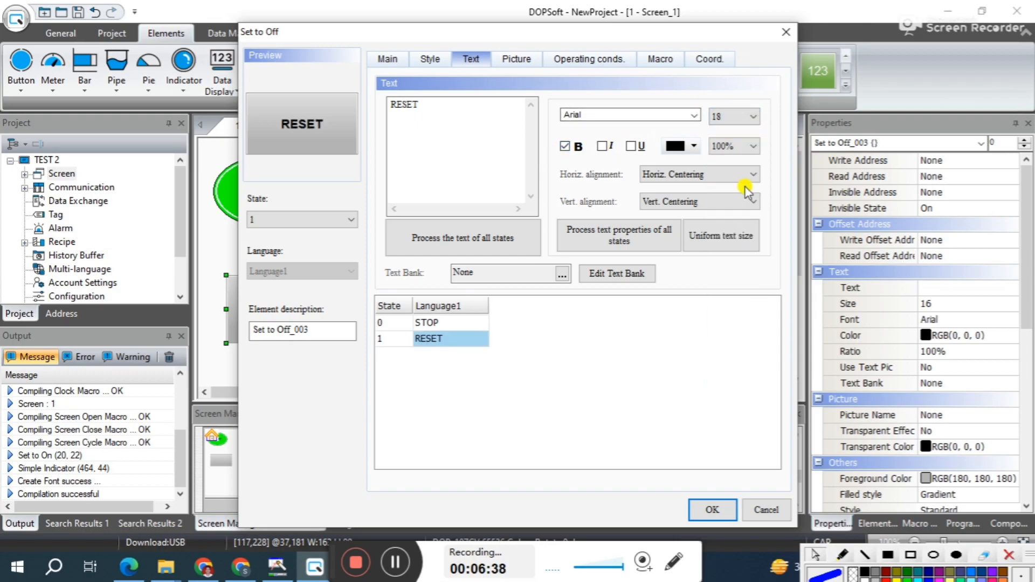
Give the Set to Off button the Round style and a red foreground color for state 0.
left_click(427, 324)
left_click(395, 323)
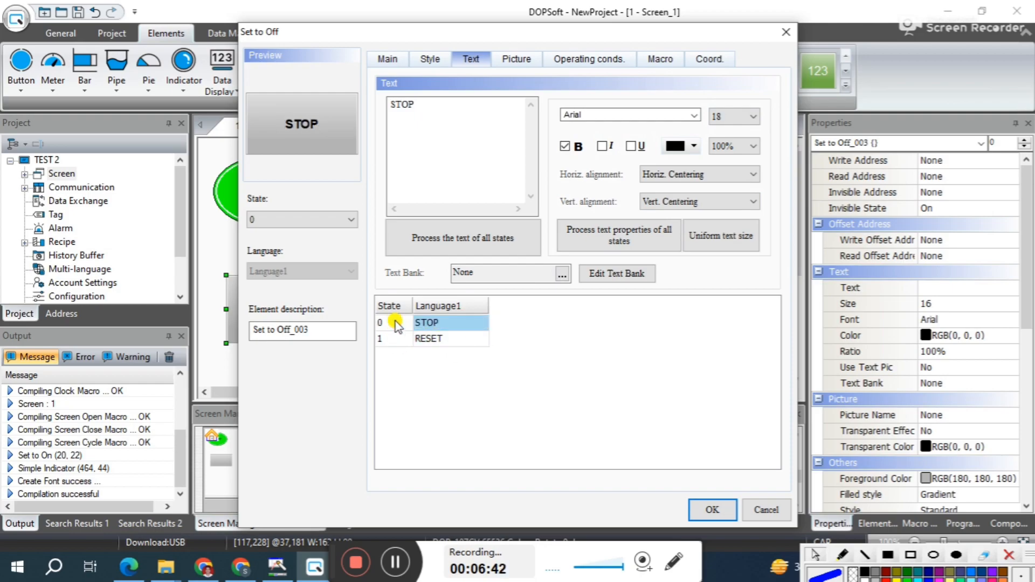
left_click(439, 56)
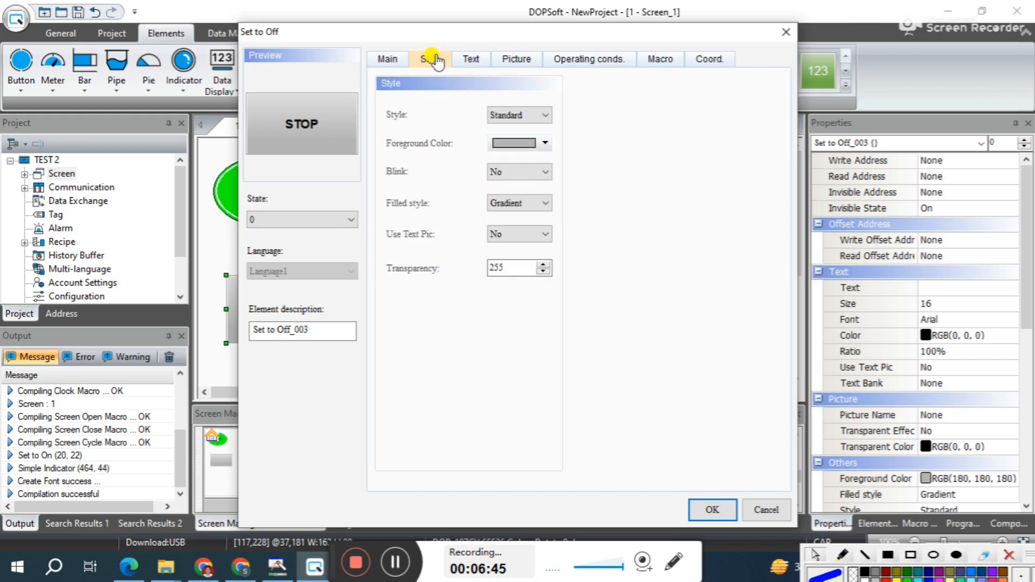
left_click(541, 114)
left_click(520, 145)
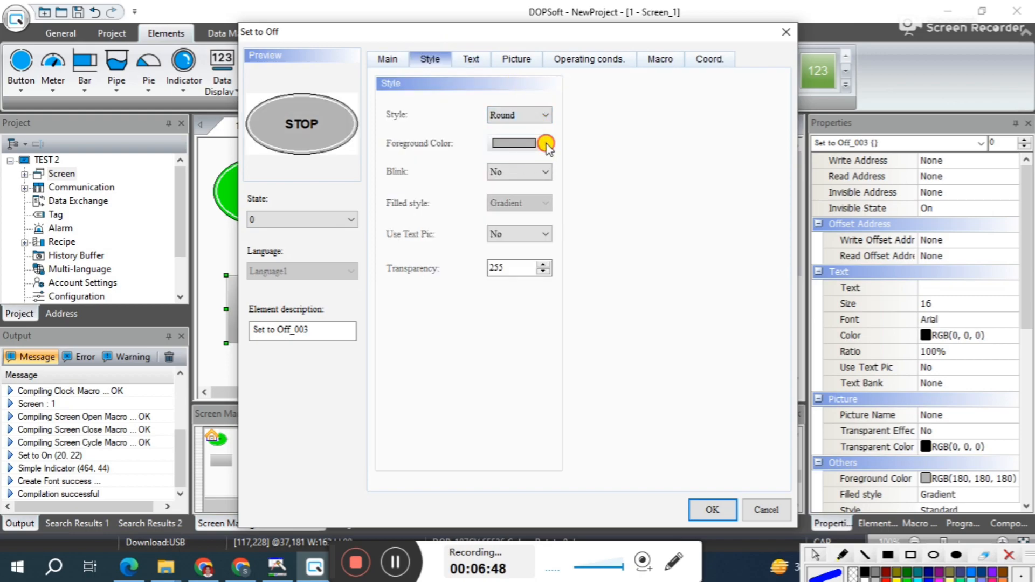
left_click(546, 145)
left_click(310, 186)
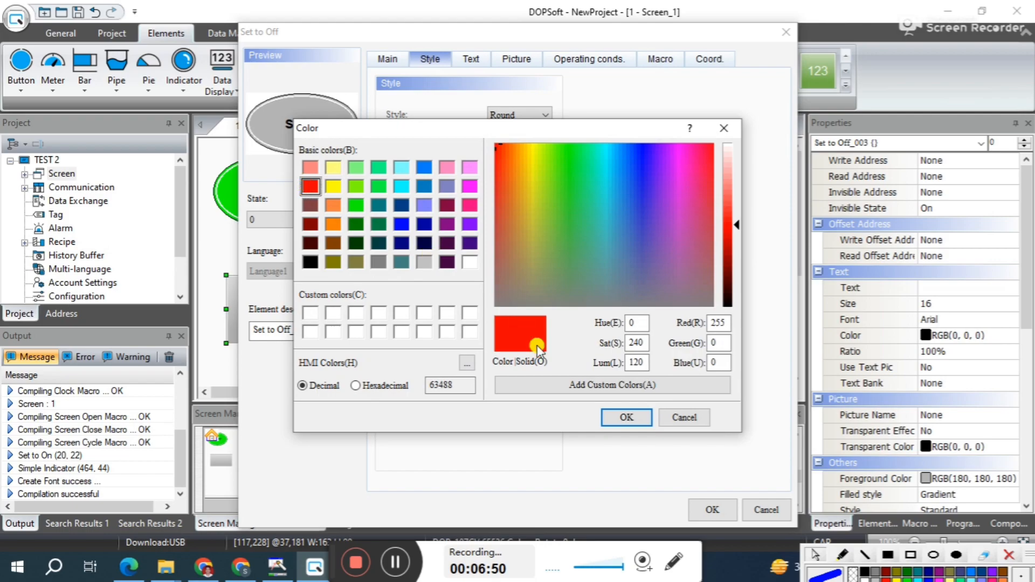
left_click(617, 417)
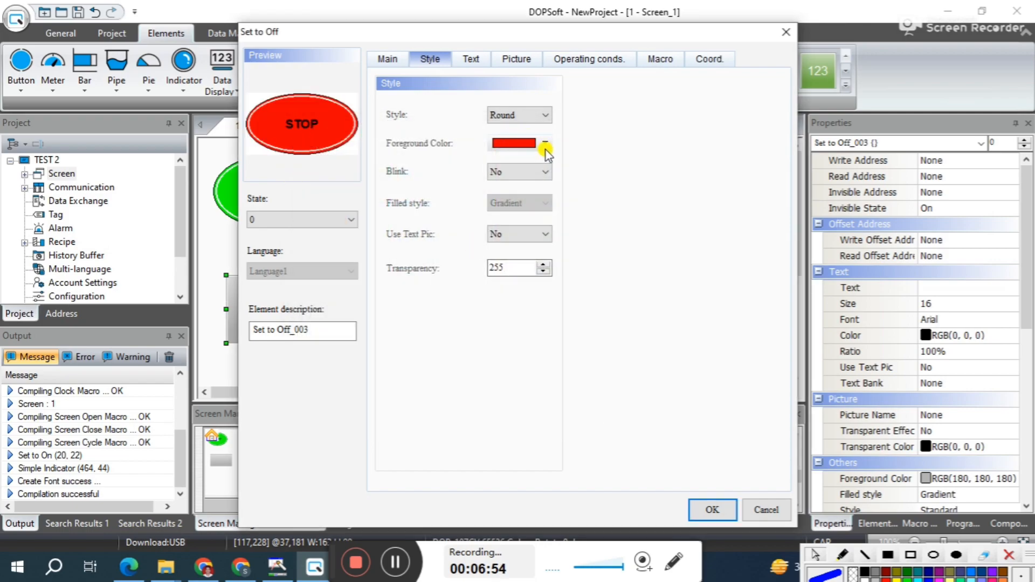
Set the foreground color to red for state 1 and apply the Set to Off button's settings.
left_click(296, 221)
left_click(287, 243)
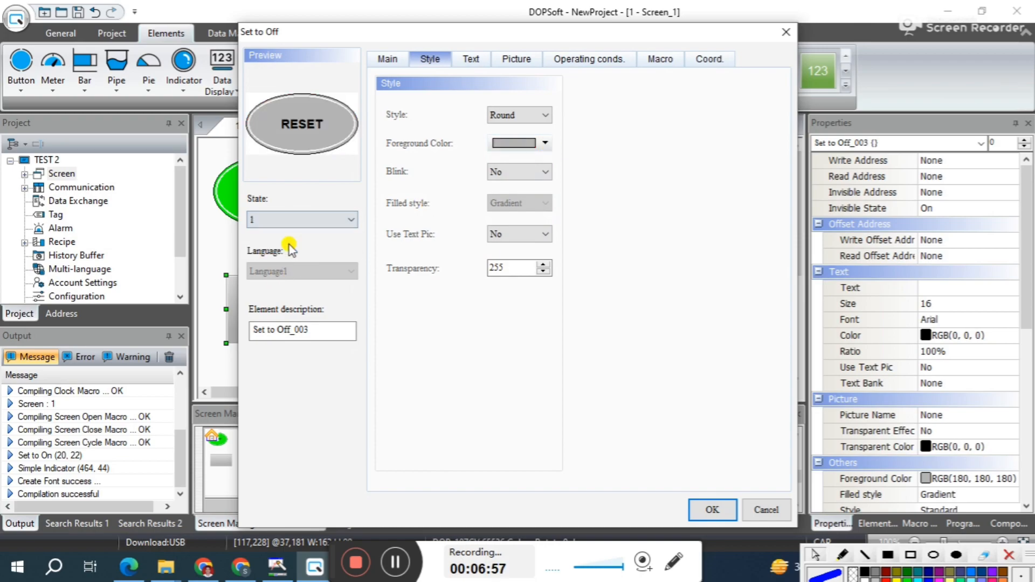
left_click(545, 143)
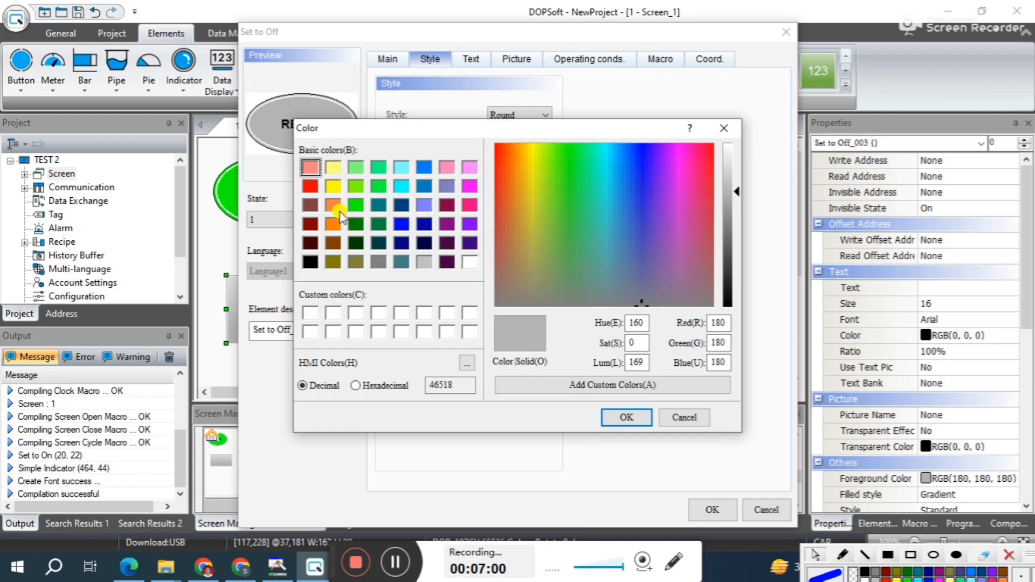
left_click(310, 186)
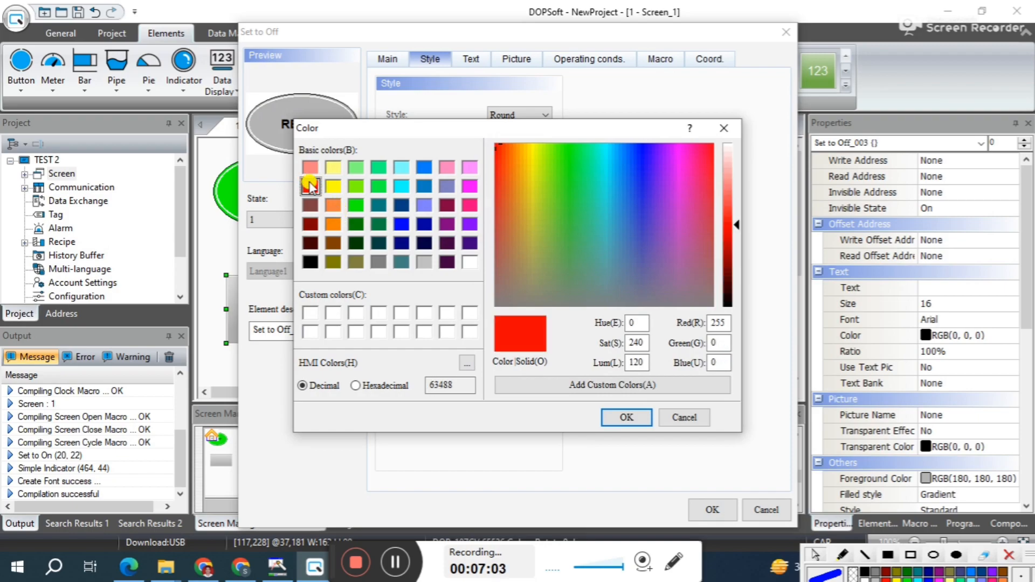
left_click(634, 412)
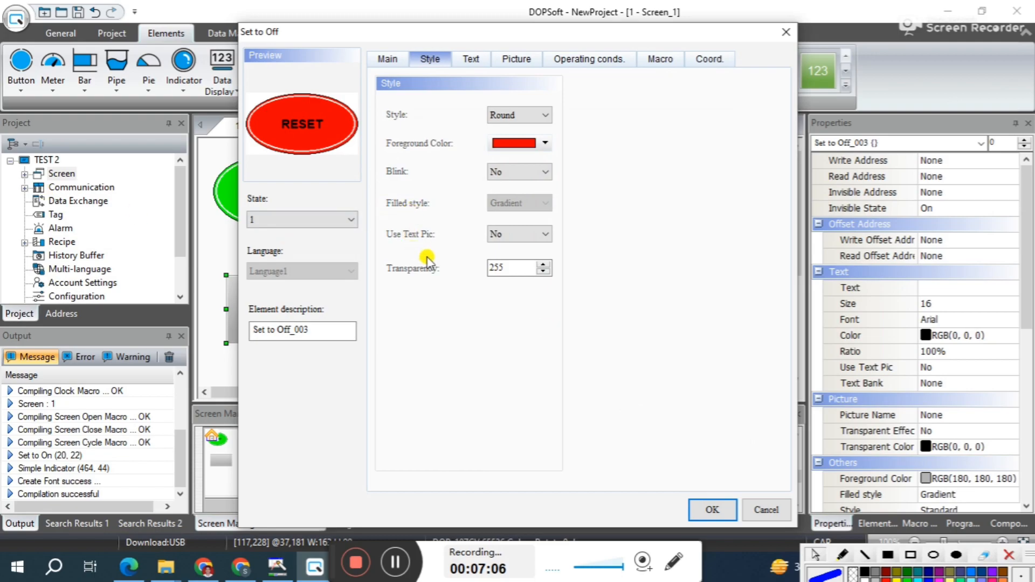
left_click(726, 506)
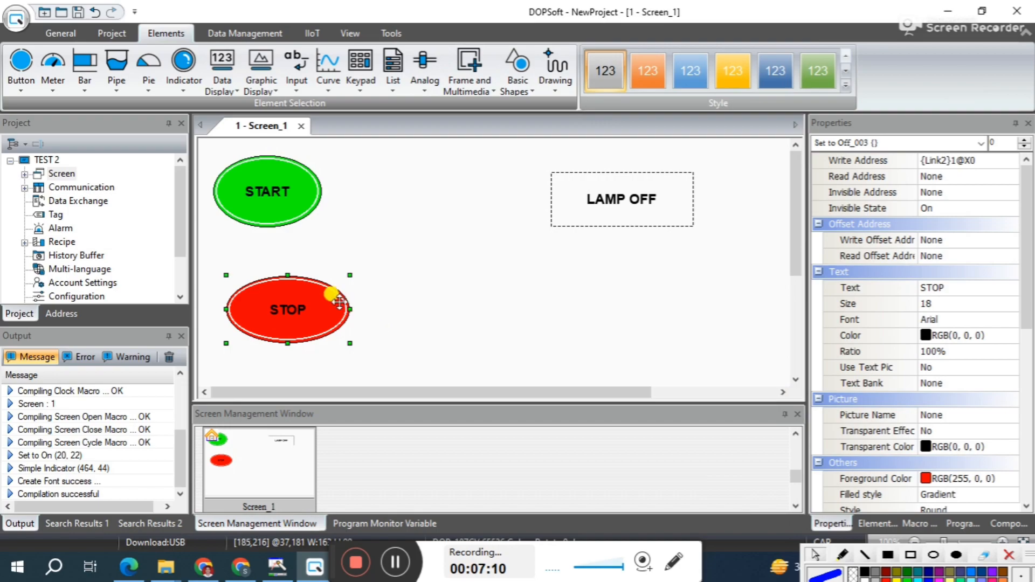
Move the STOP button to about X 17, Y 173 under the START button and make it narrower.
left_click_drag(334, 300, 303, 303)
left_click(440, 294)
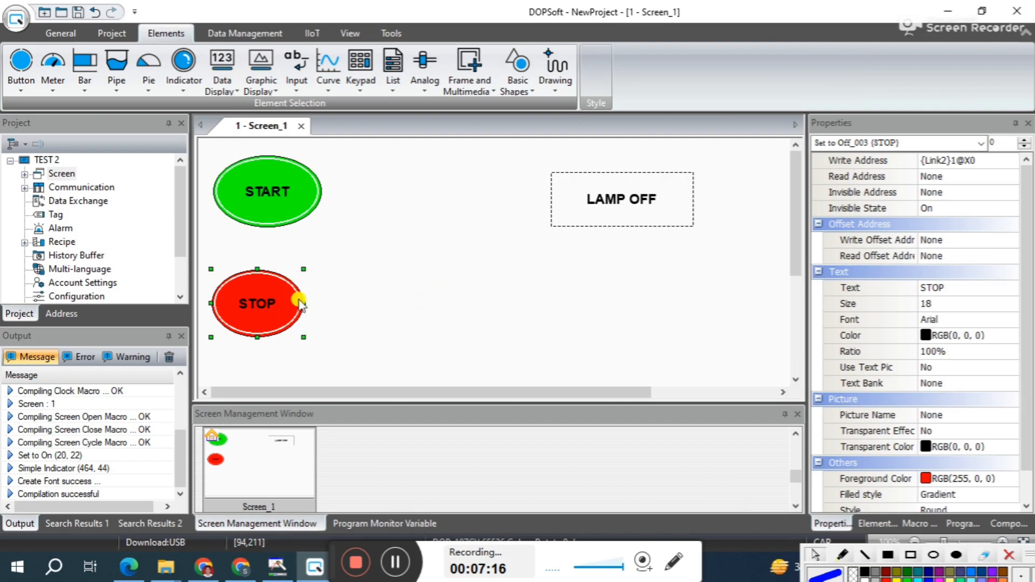
left_click(300, 299)
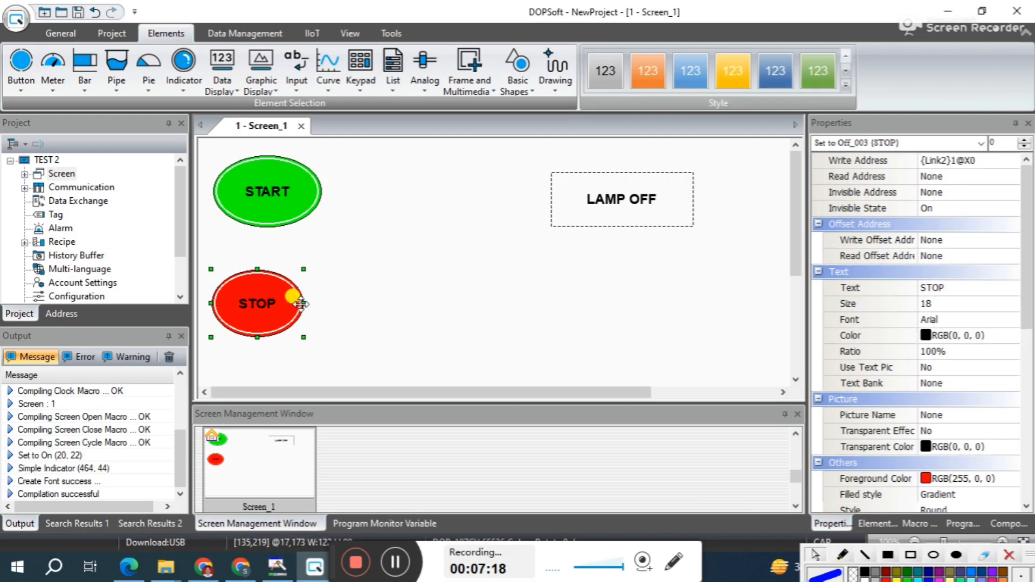
Enlarge the STOP button to about 140 wide and extend its upper edge to about Y 159.
left_click_drag(304, 303, 317, 303)
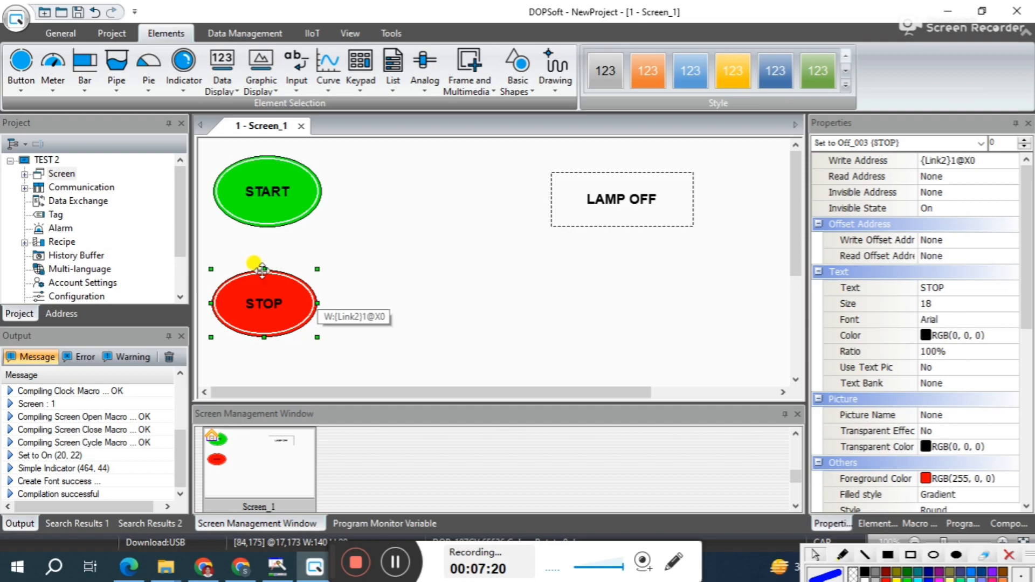
left_click_drag(263, 269, 263, 259)
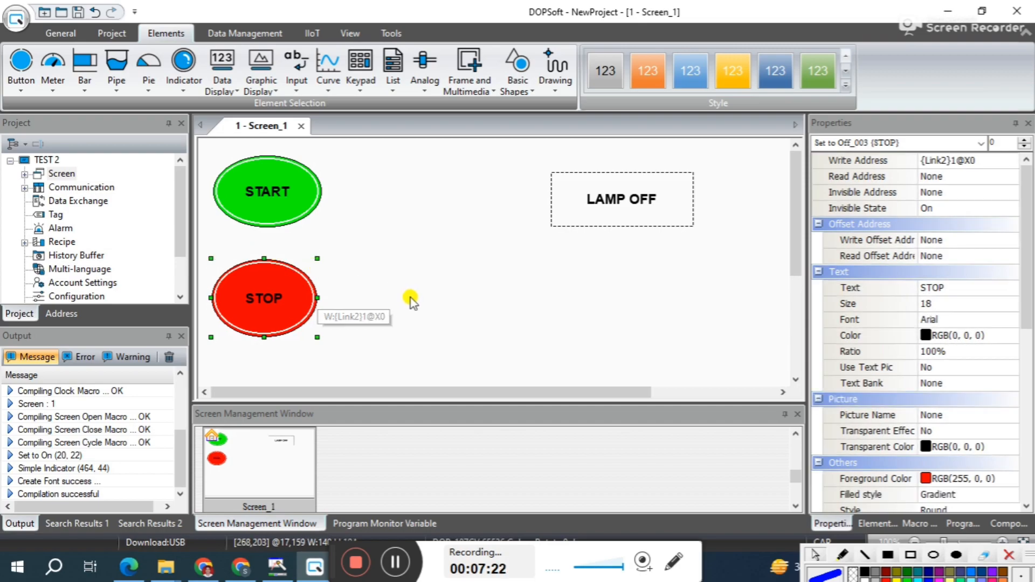
left_click(455, 309)
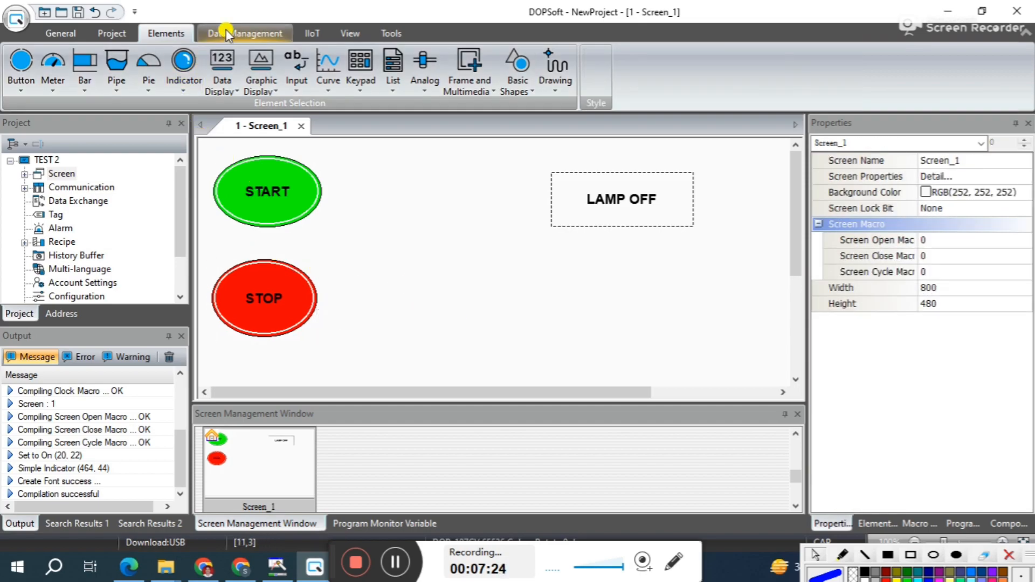
Run the off-line simulation, test the lamp three times with the START and STOP buttons, and close the emulator.
left_click(122, 32)
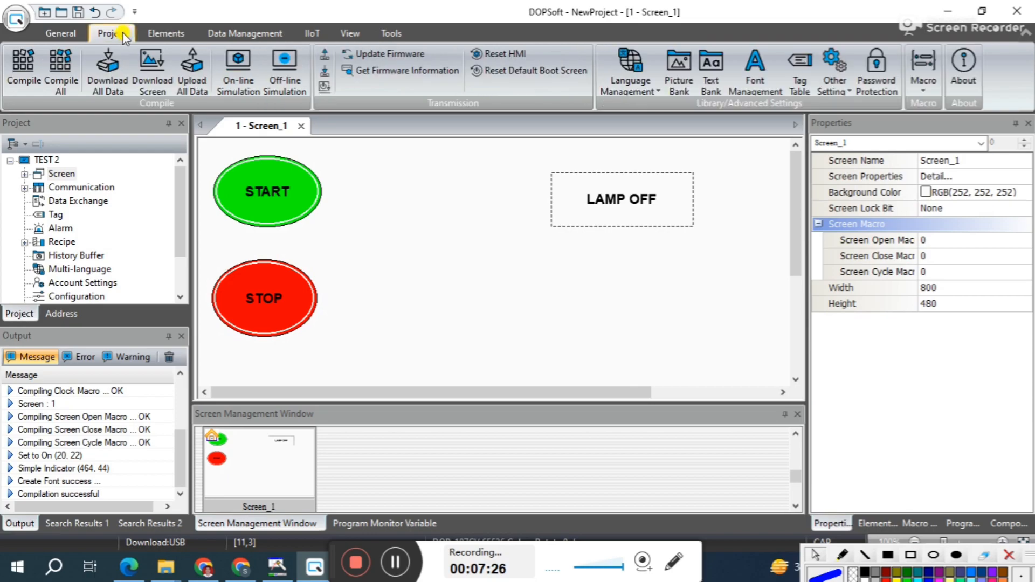
left_click(295, 75)
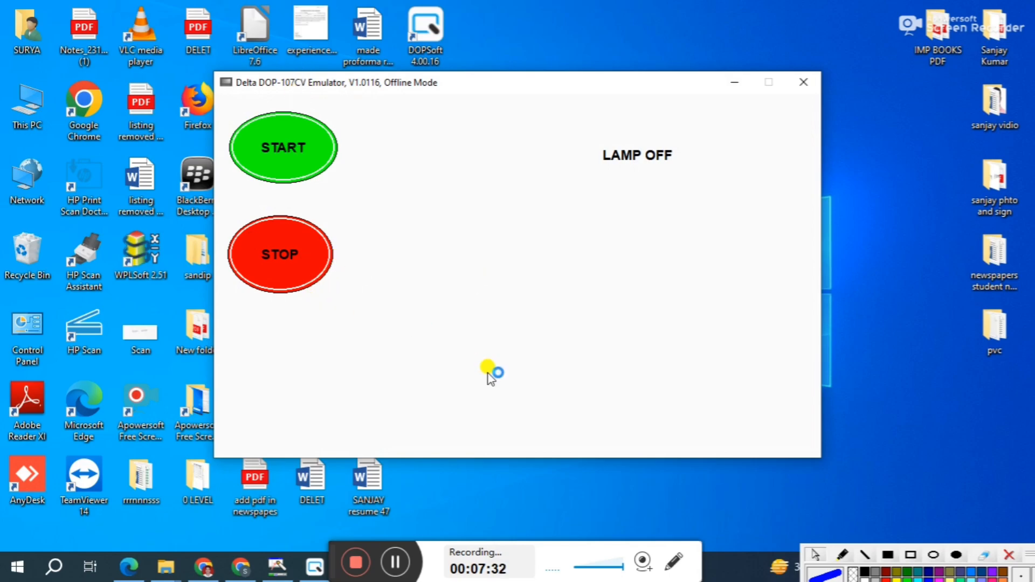
left_click(300, 150)
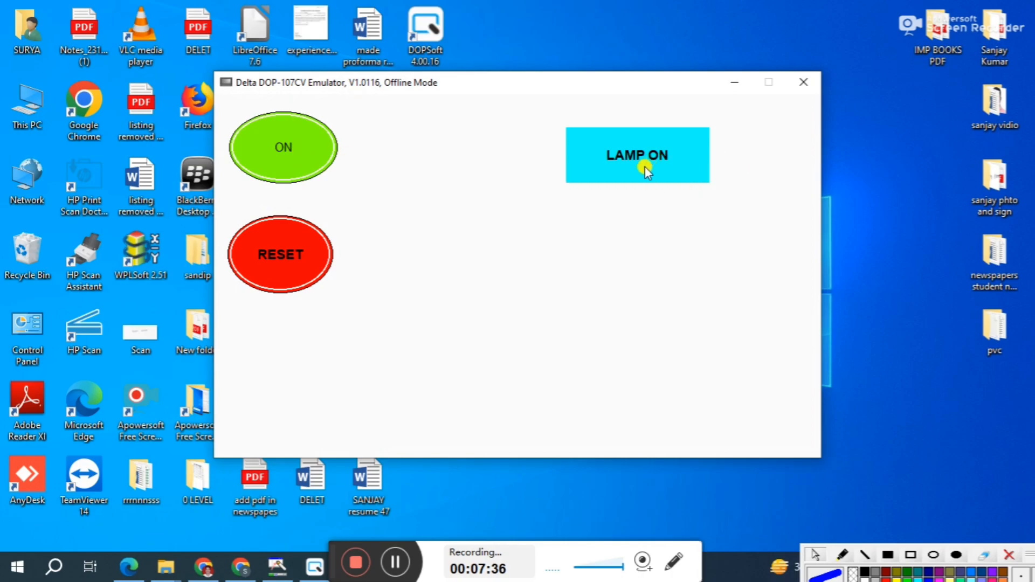
left_click(285, 260)
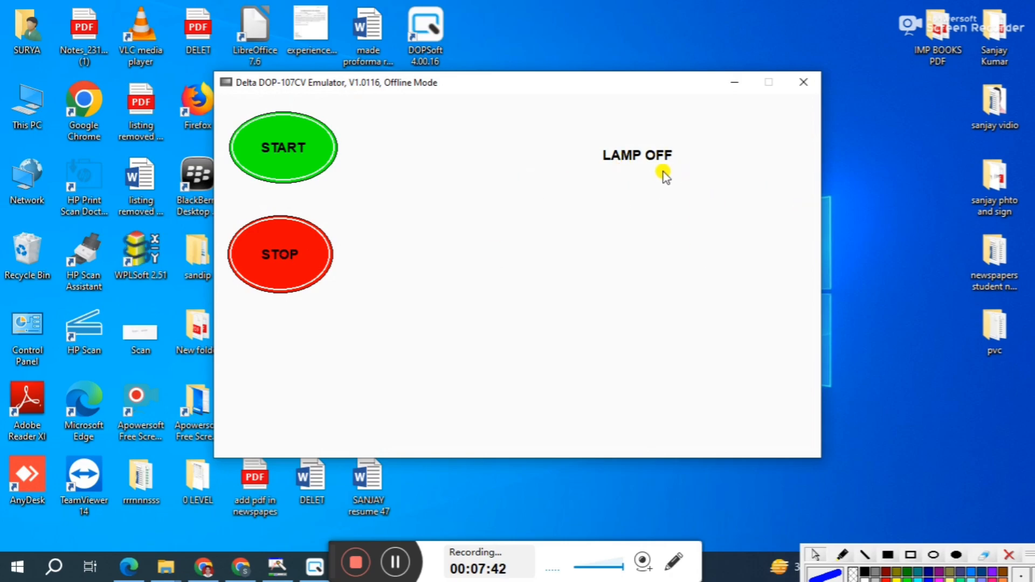
left_click(284, 153)
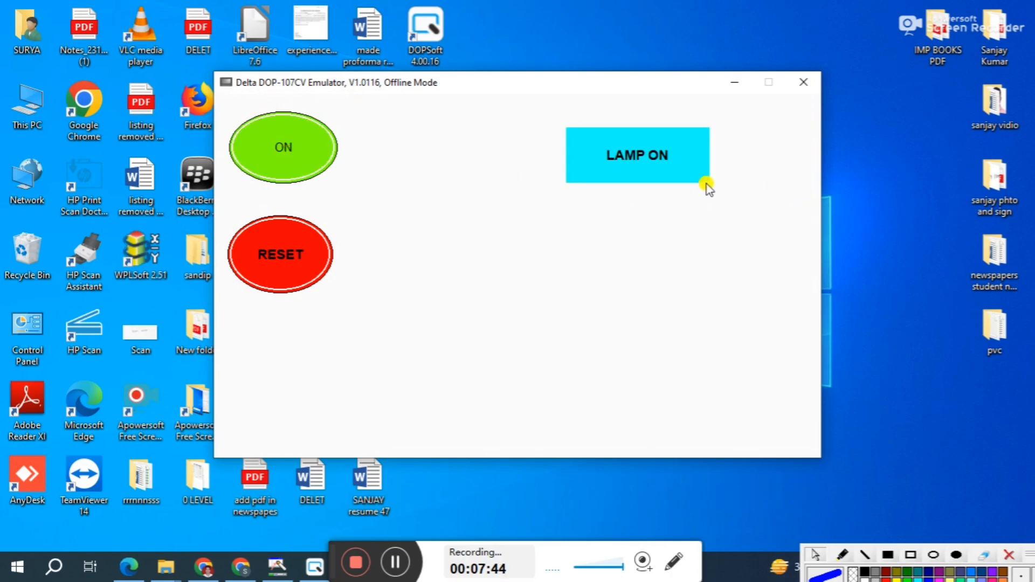
left_click(280, 253)
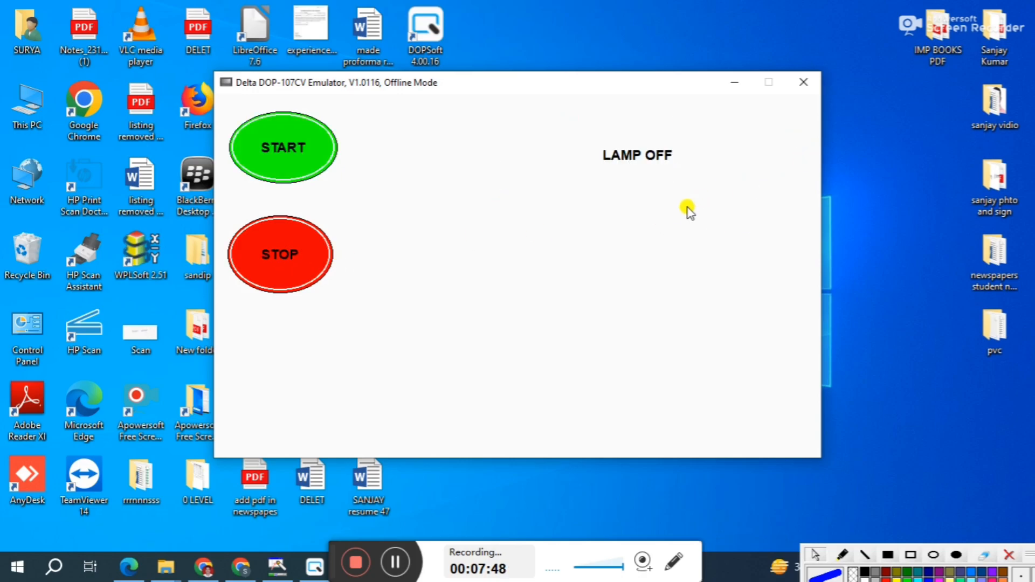
left_click(299, 148)
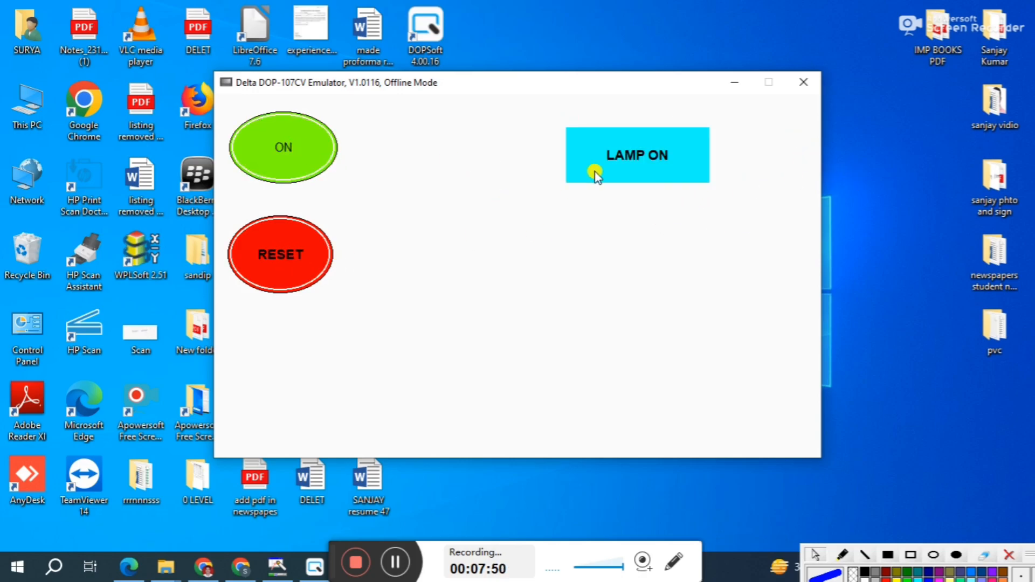
left_click(286, 253)
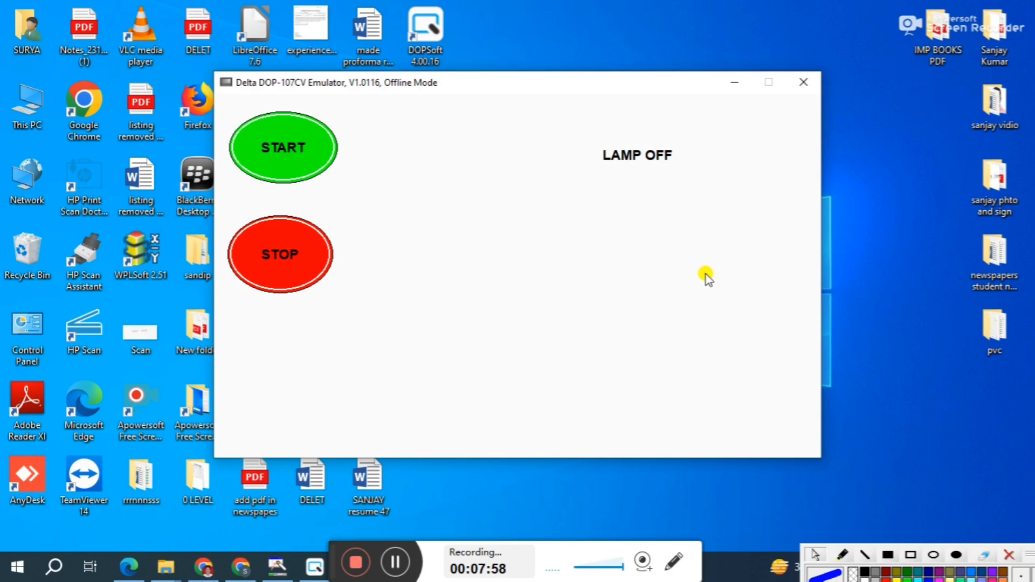
left_click(799, 84)
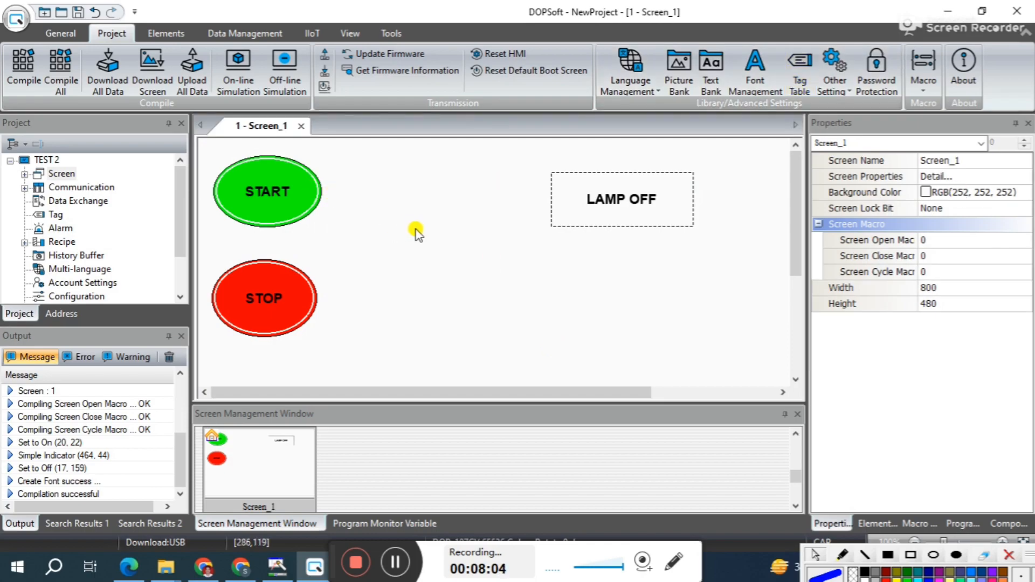
Save the project as TEST 2 in the DOPSOFT folder as a Delta Panel Advanced file (.dpa).
left_click(79, 17)
left_click(76, 16)
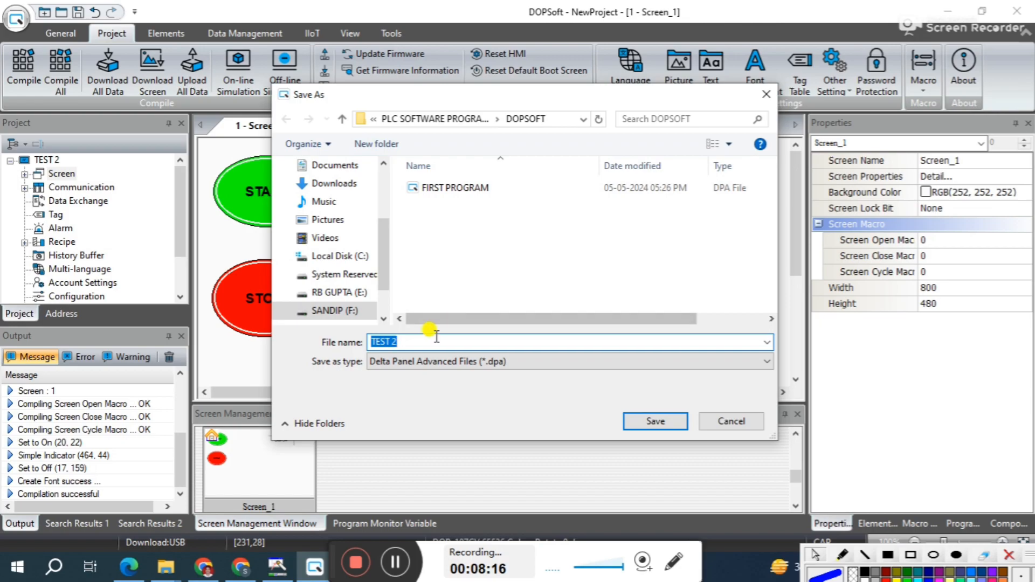
left_click(663, 423)
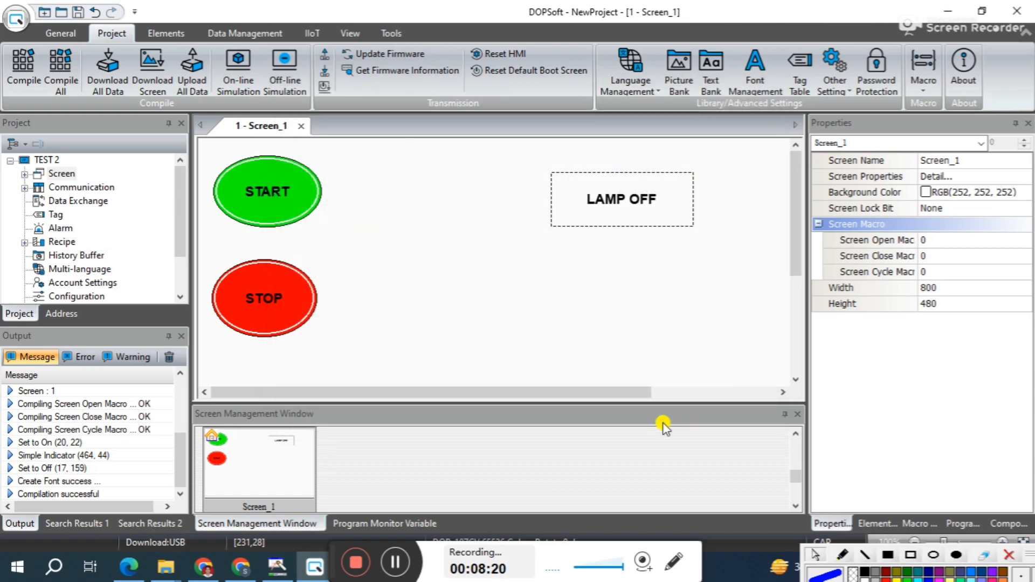
left_click(554, 320)
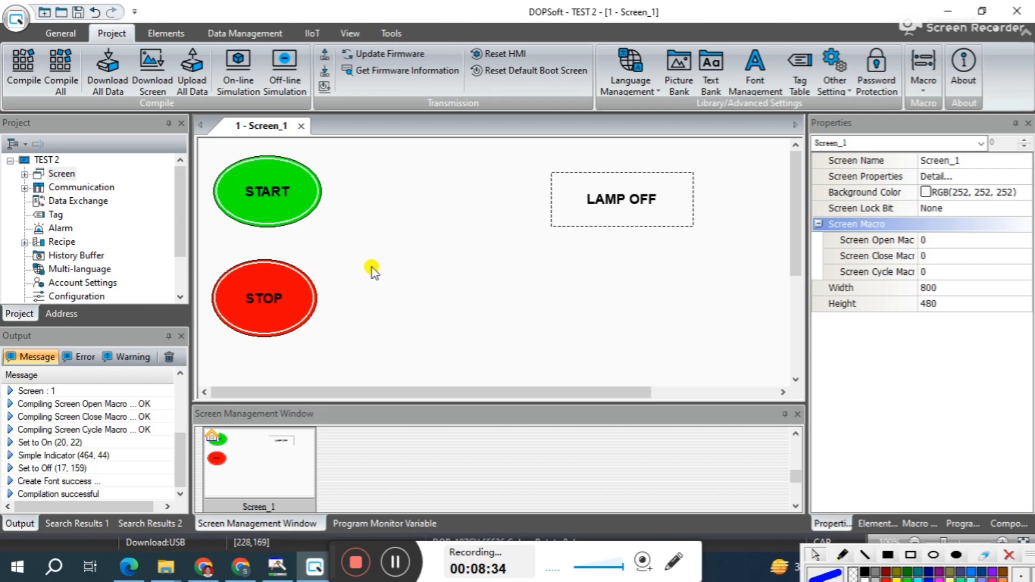
scroll(385, 302, "down", 1)
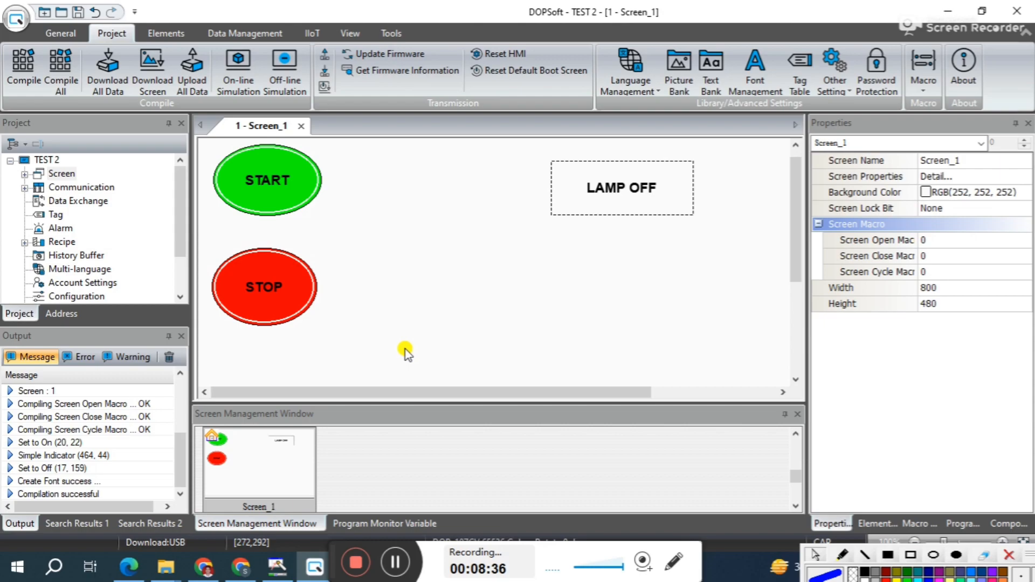